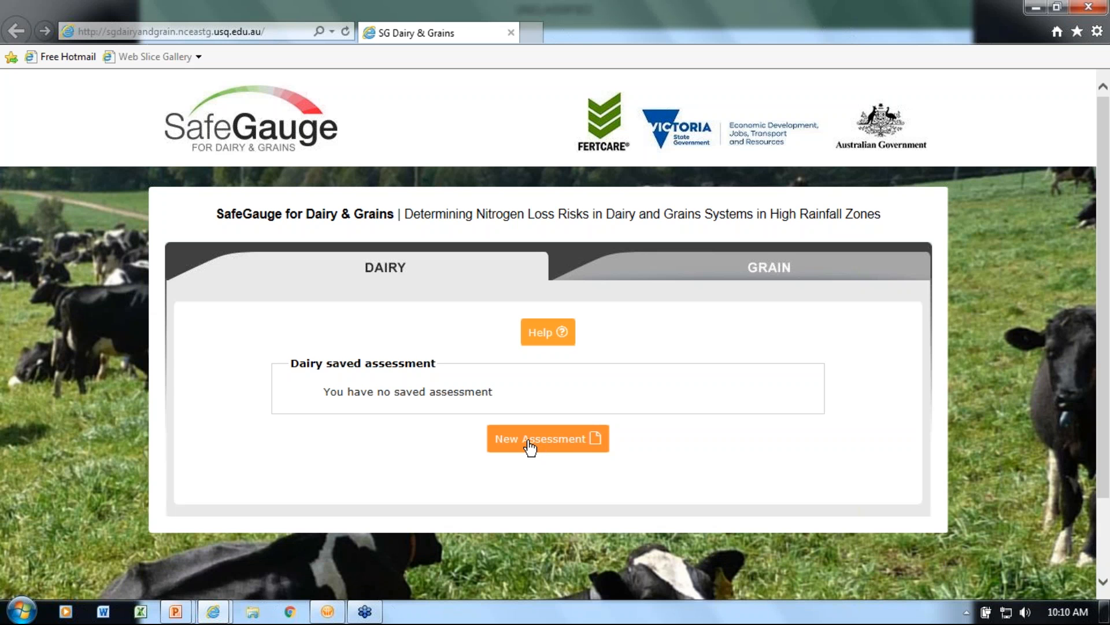
Create a new dairy assessment named Dairy1
click(528, 441)
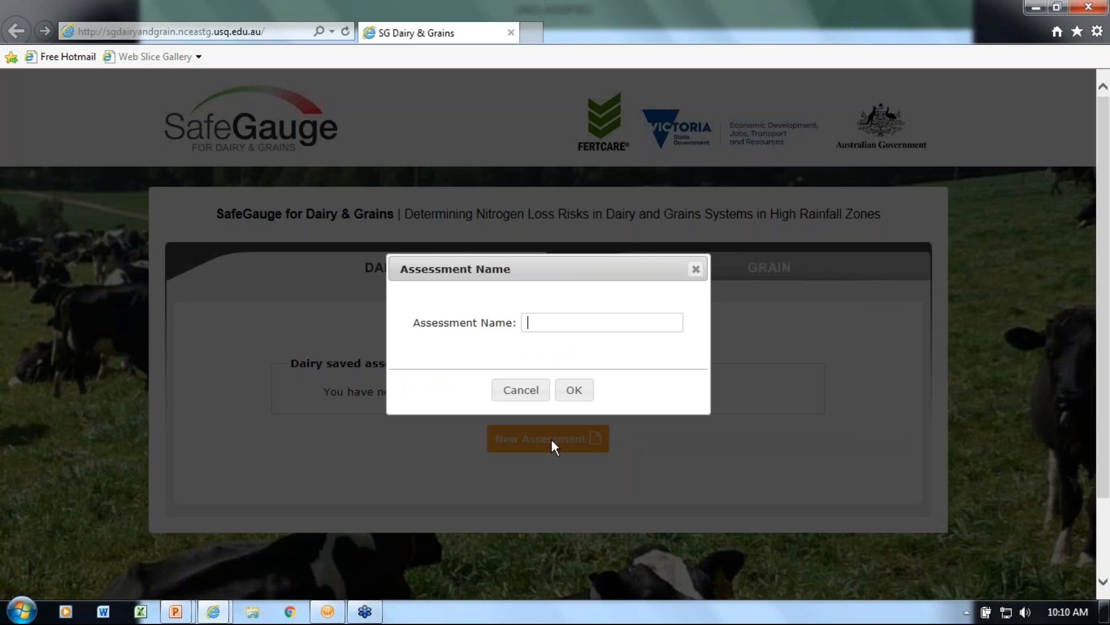
text(Dairy1)
click(574, 392)
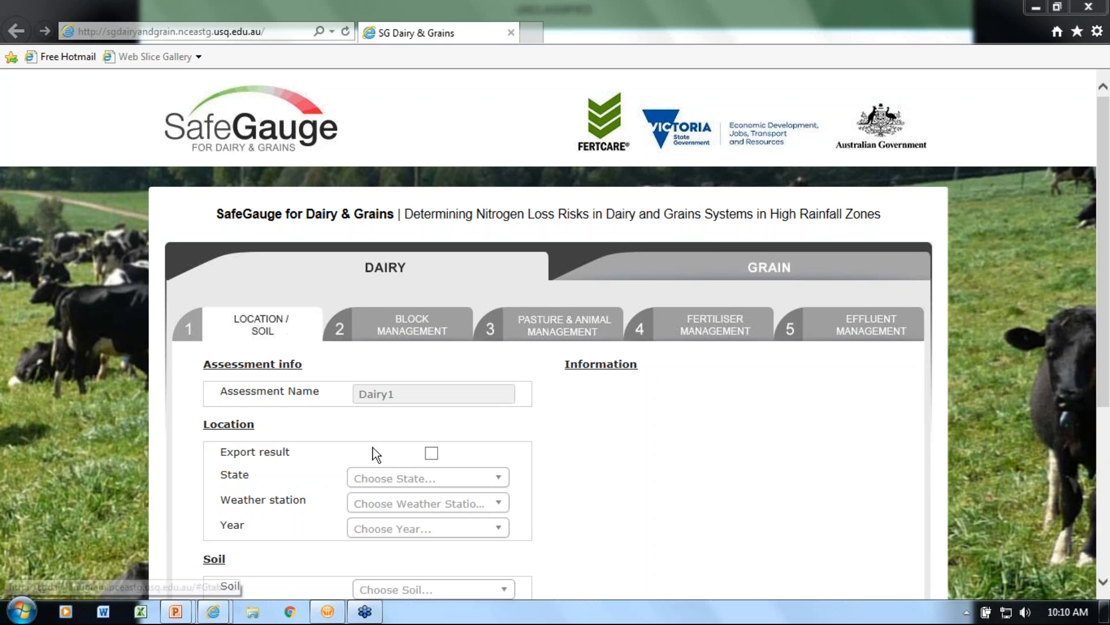
Set the assessment's location to state VIC with FISH CREEK as the weather station
click(406, 484)
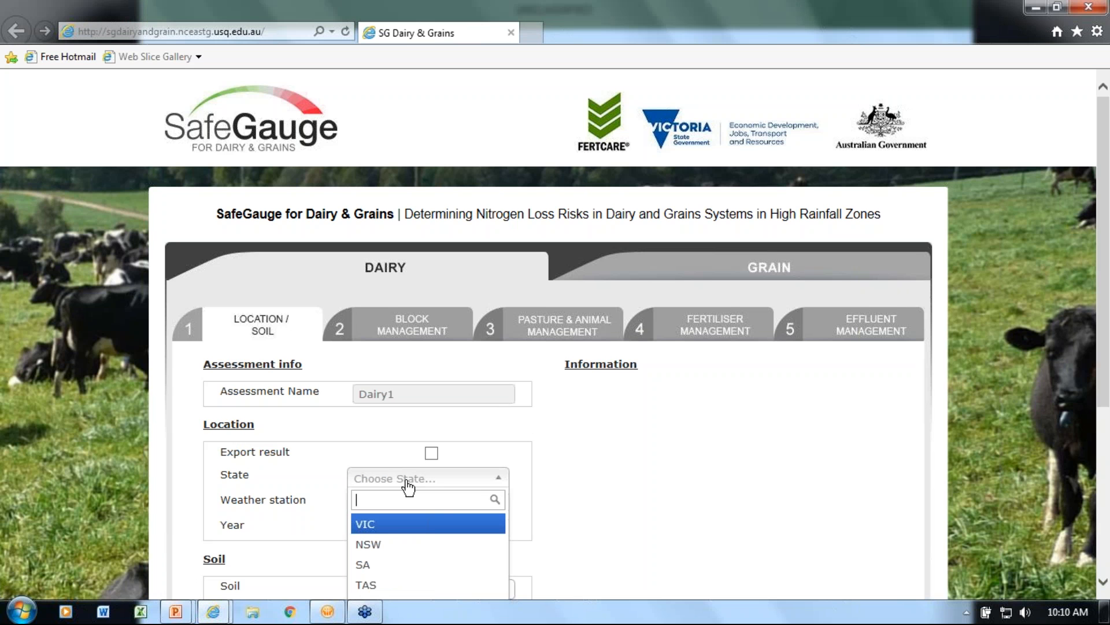
click(400, 529)
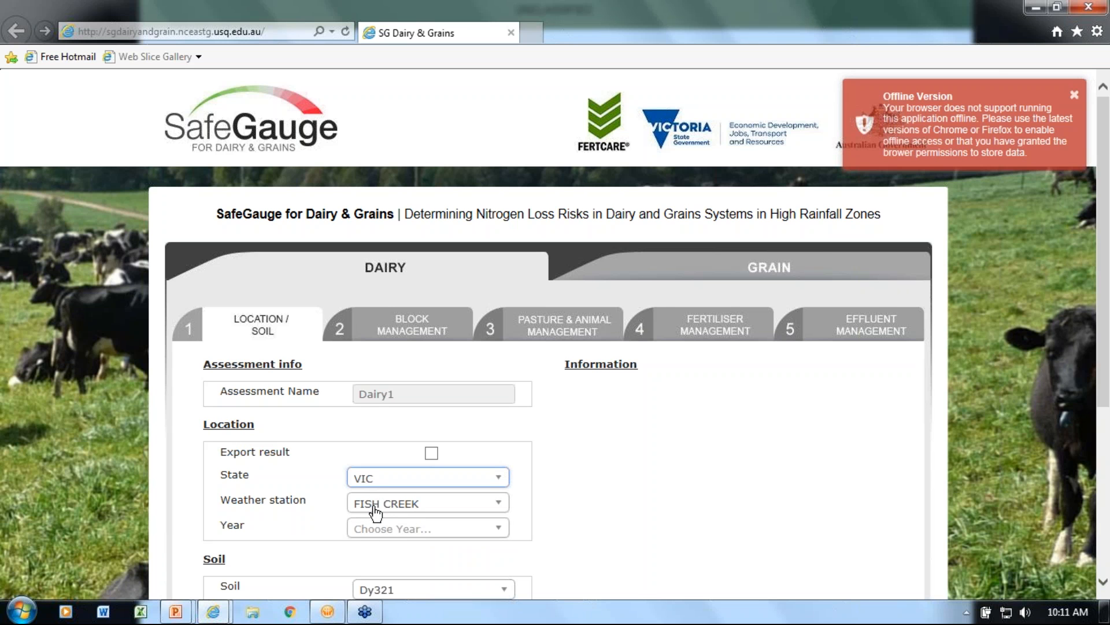
click(398, 502)
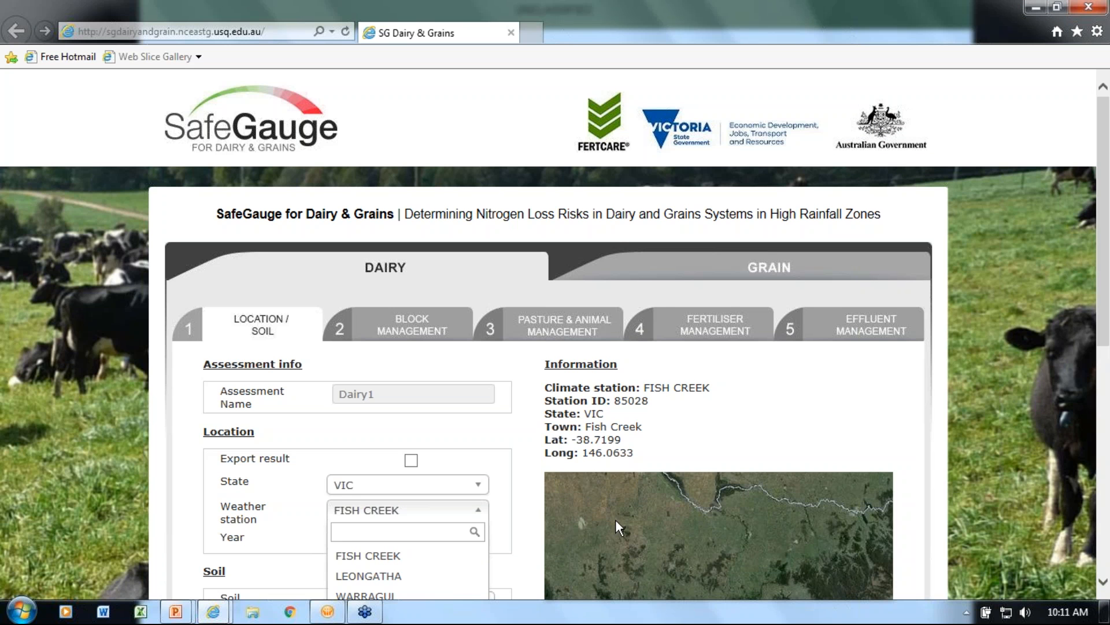
scroll(611, 474, down, 3)
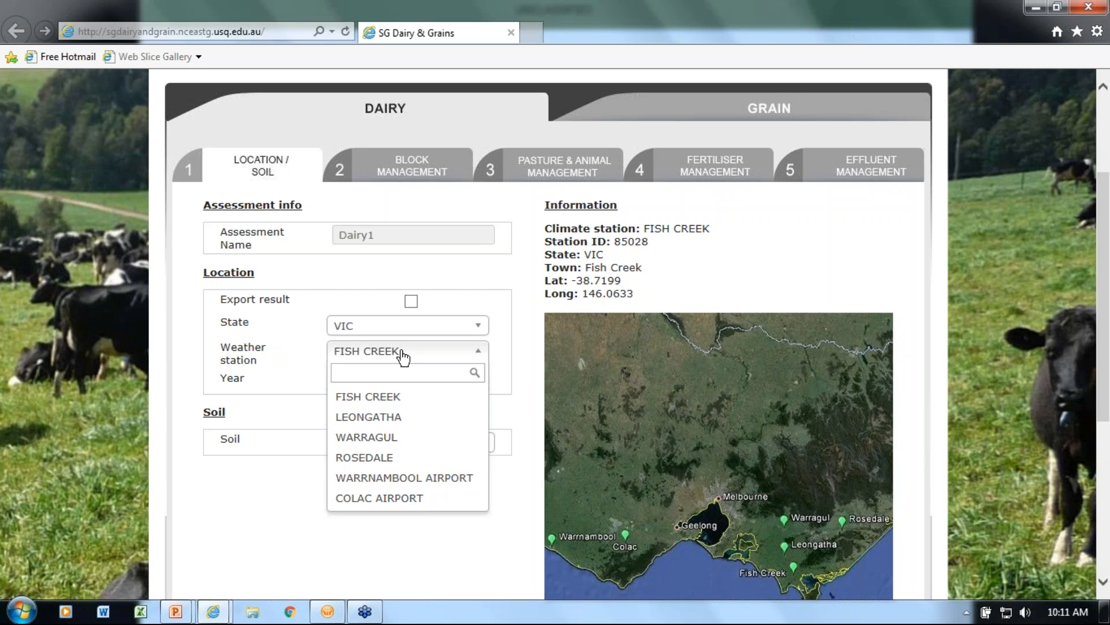
click(401, 354)
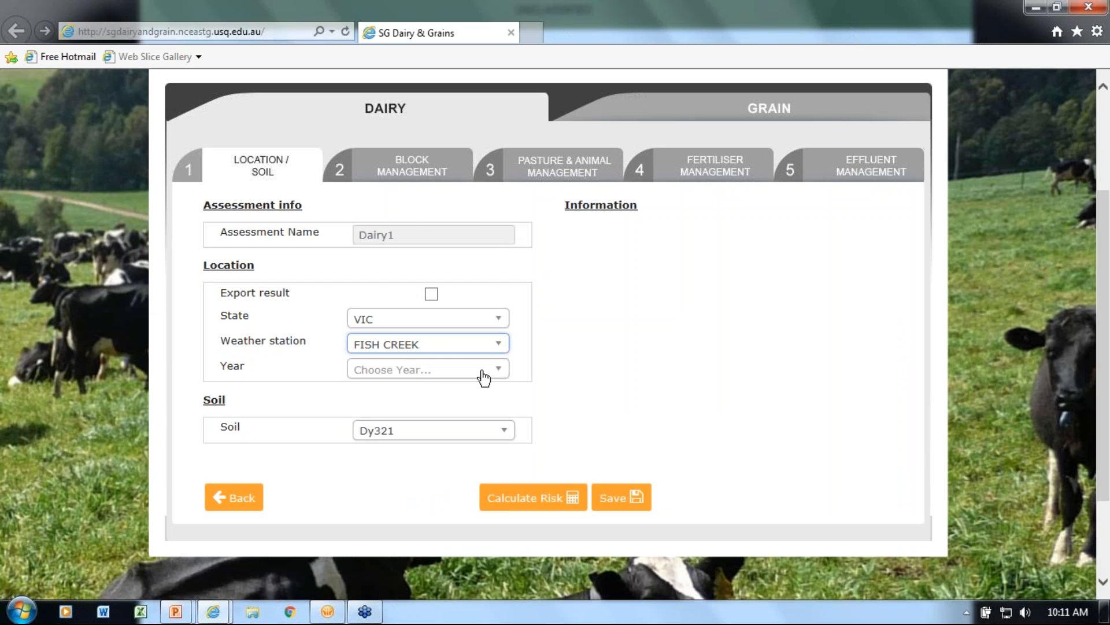
Set the weather year to 2010 and the soil type to Dy321
click(483, 373)
drag(500, 472, 501, 540)
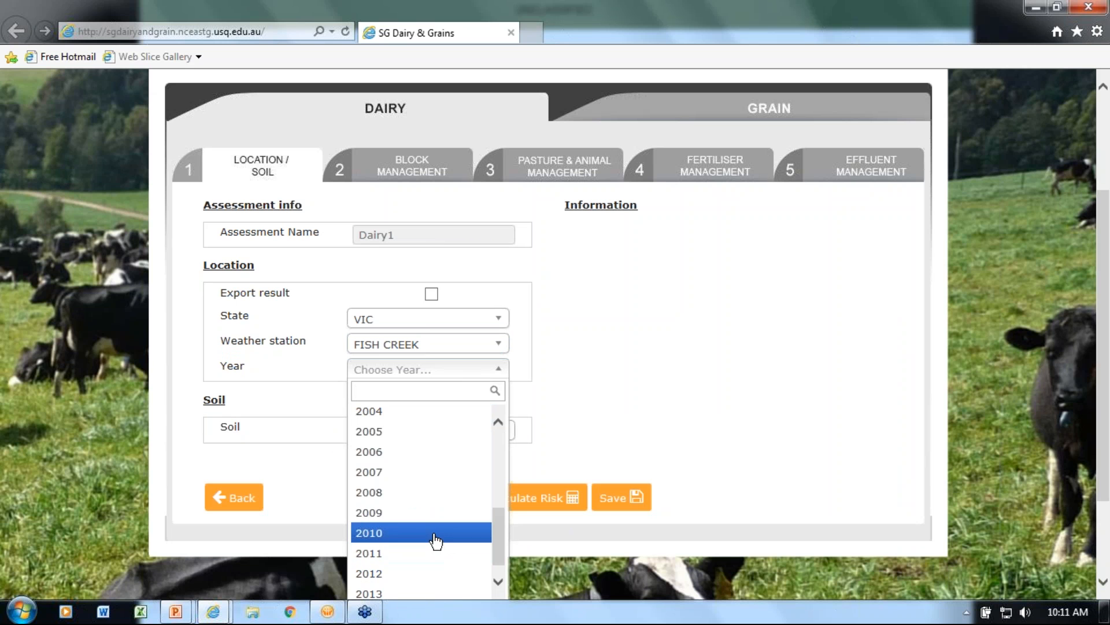
click(435, 542)
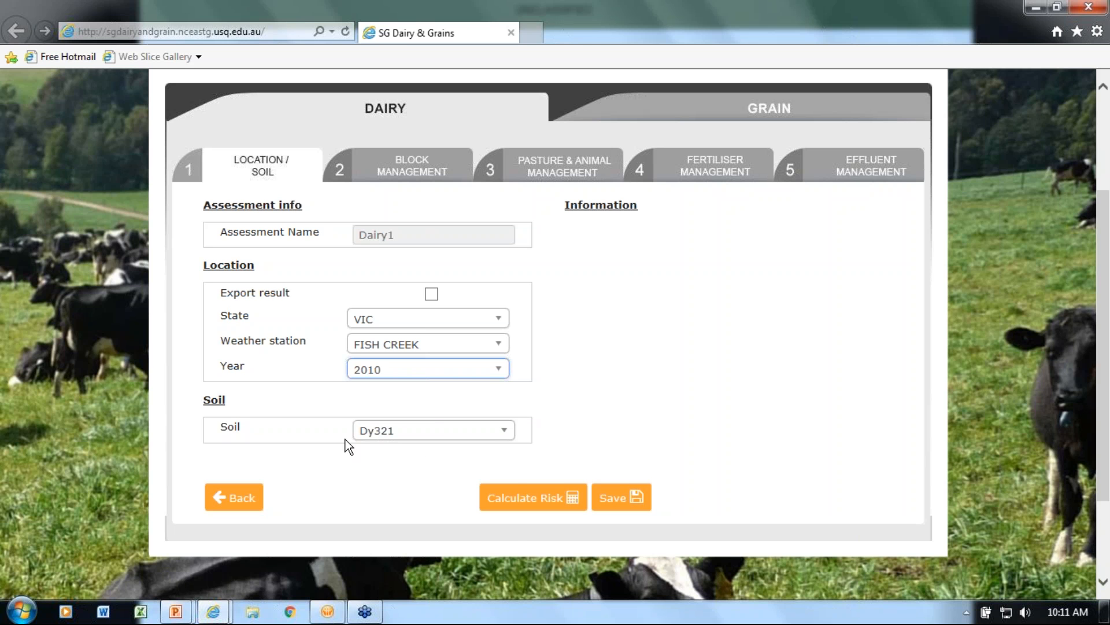
click(409, 434)
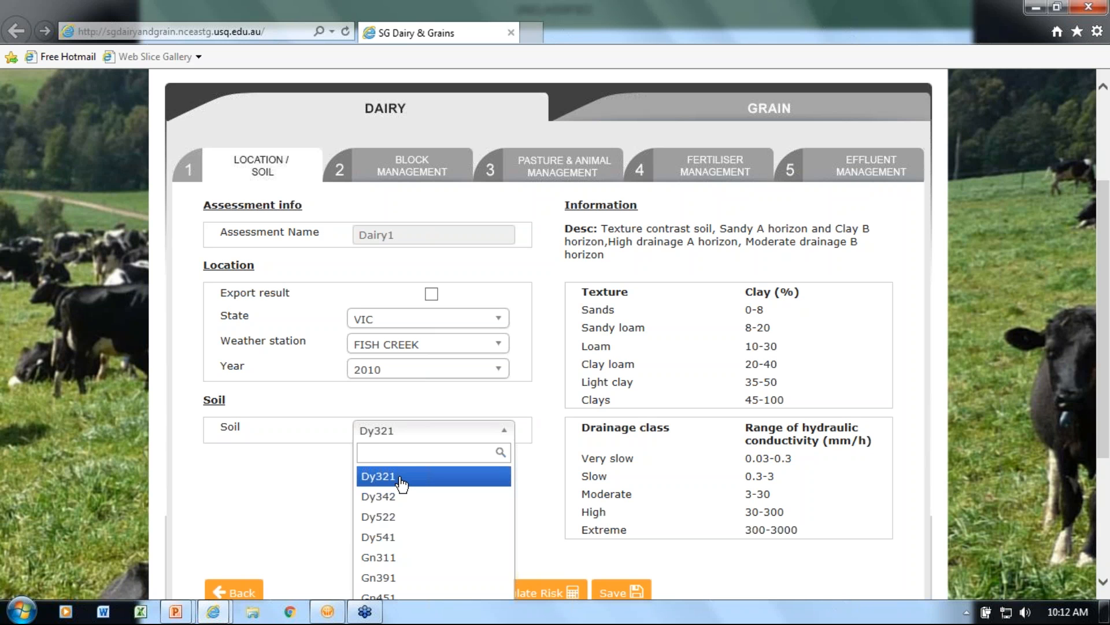
click(401, 478)
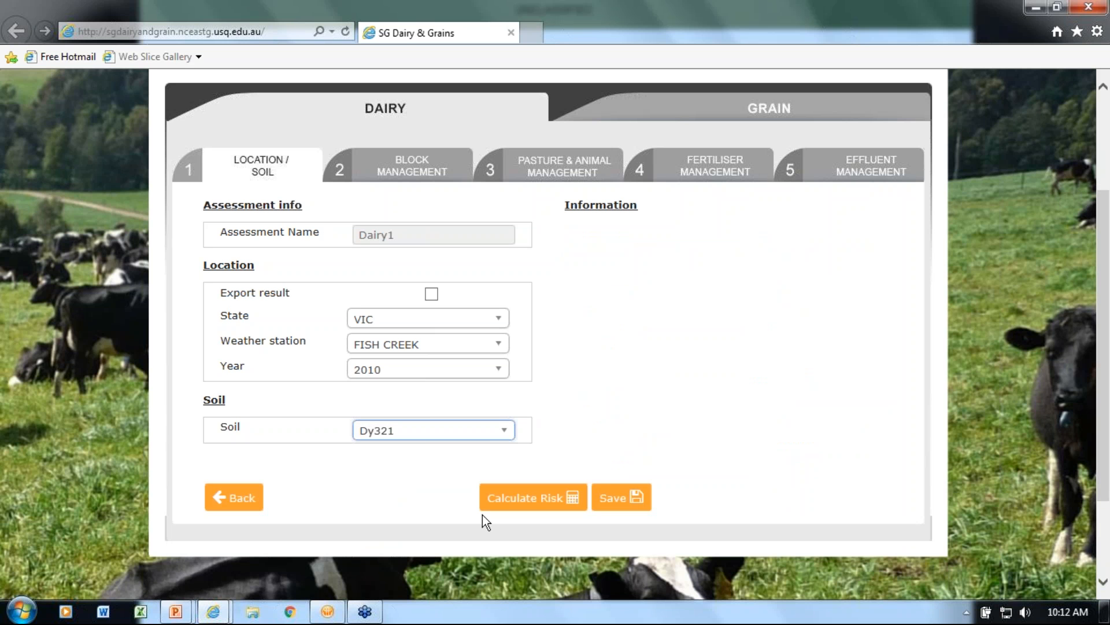
Fill in the block characteristics: slope <1 %, distance to water course <10 m, depth to groundwater <1 m and block area 5 ha
click(417, 169)
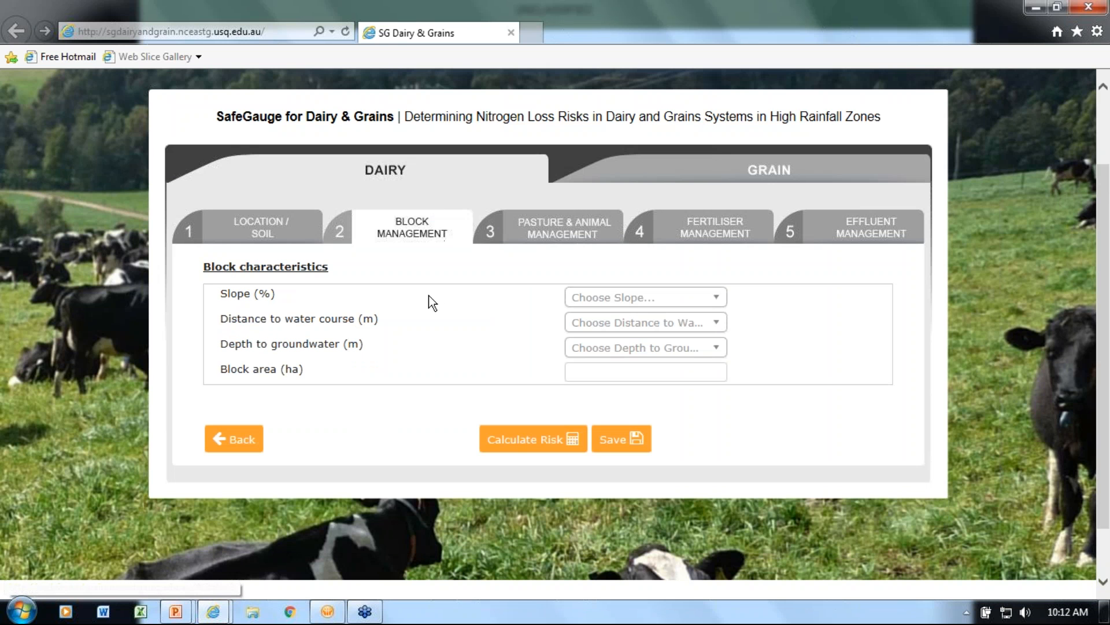
click(708, 297)
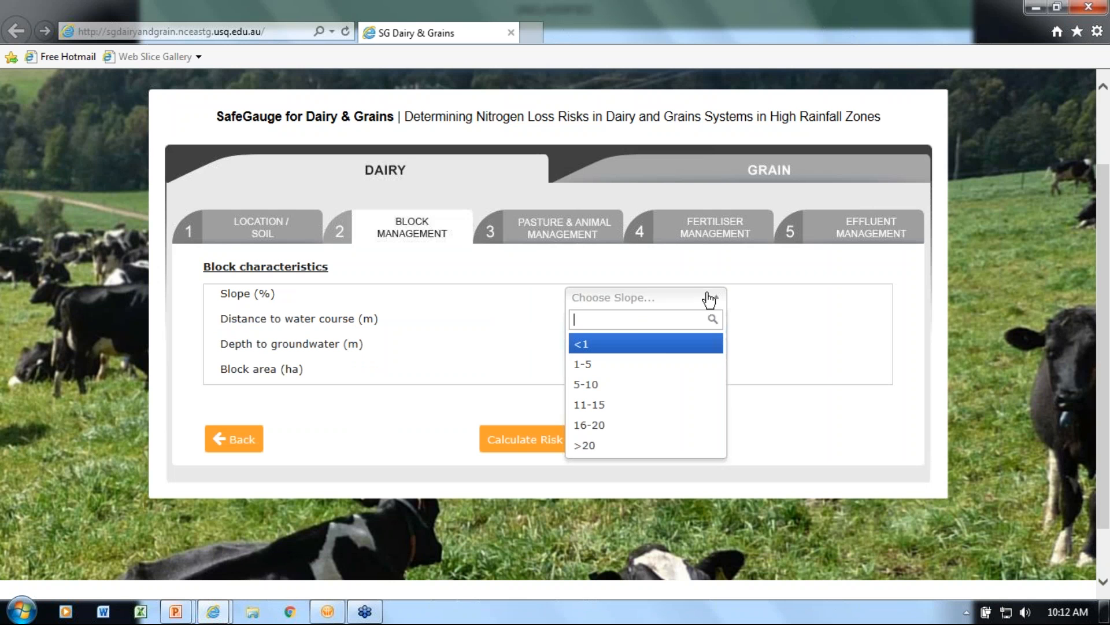
click(648, 346)
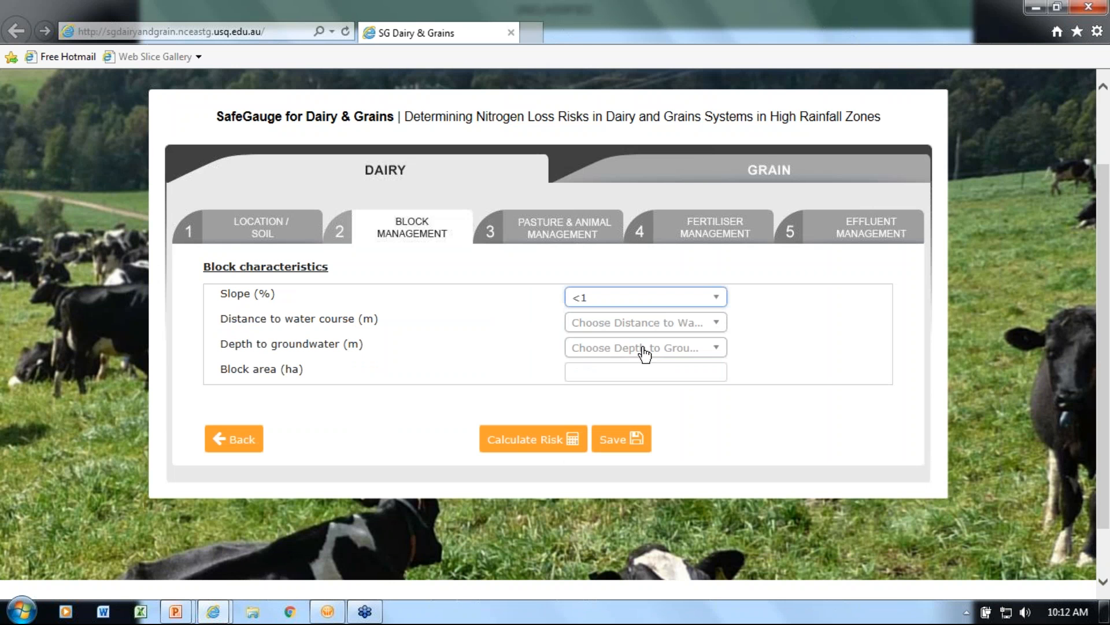
click(612, 332)
click(599, 369)
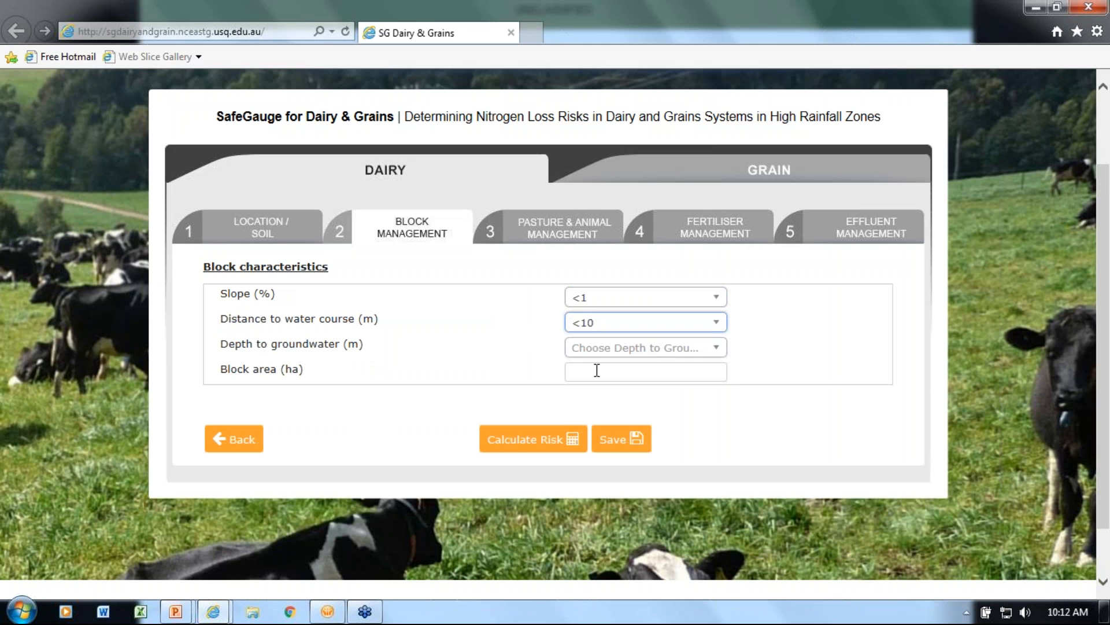
click(620, 348)
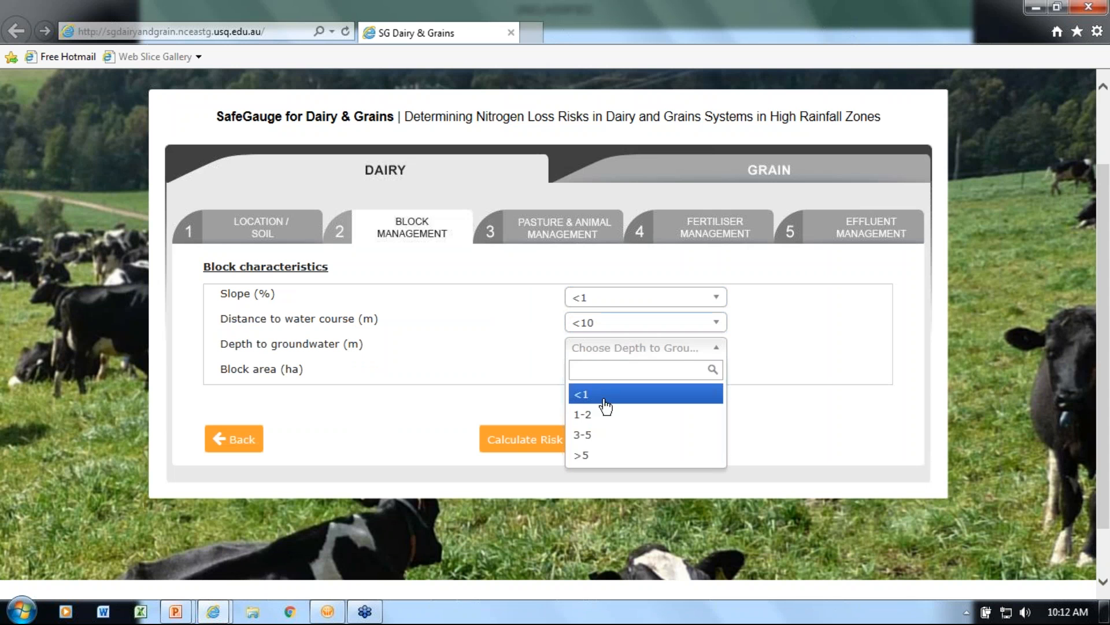
click(604, 396)
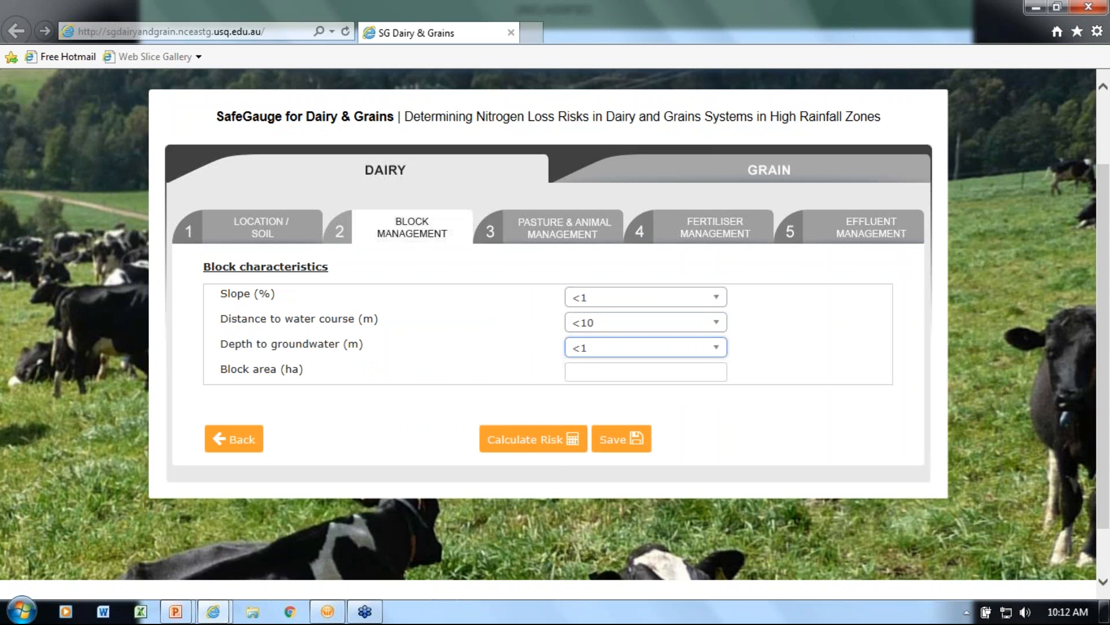
click(595, 367)
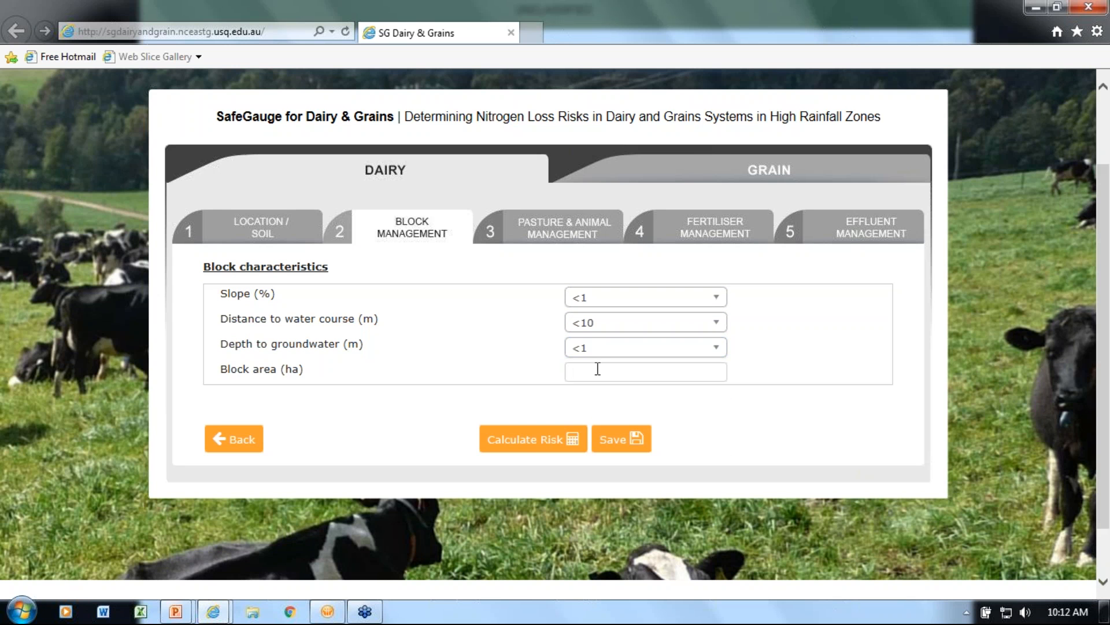
text(5)
Define the pasture as Ryegrass pasture with White clover, a 9 % legume mix and >80 % ground cover
click(572, 243)
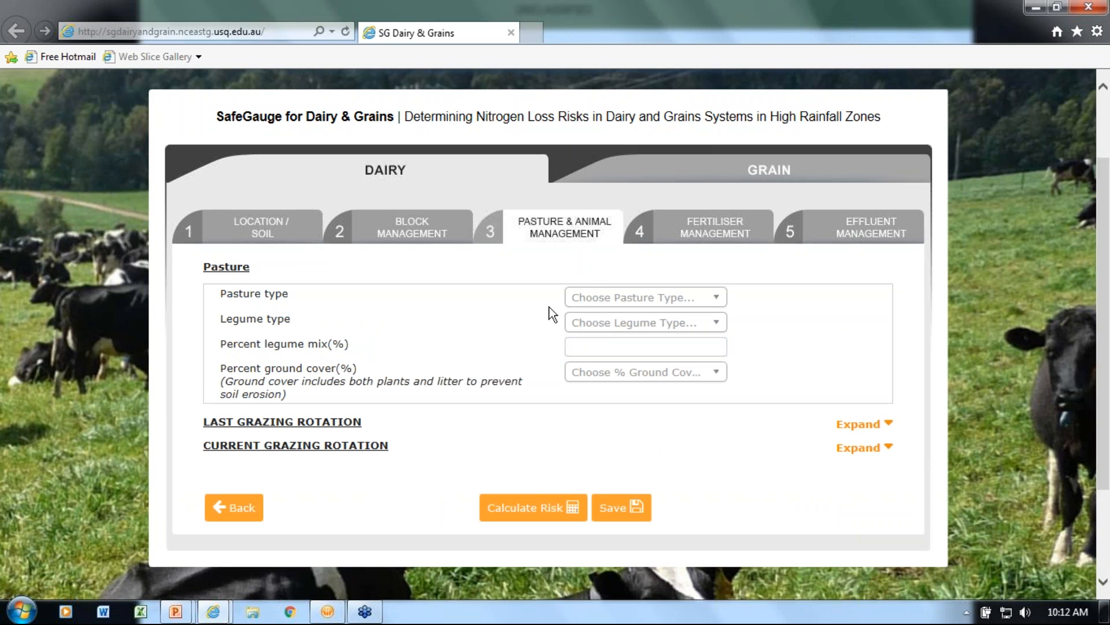
click(607, 298)
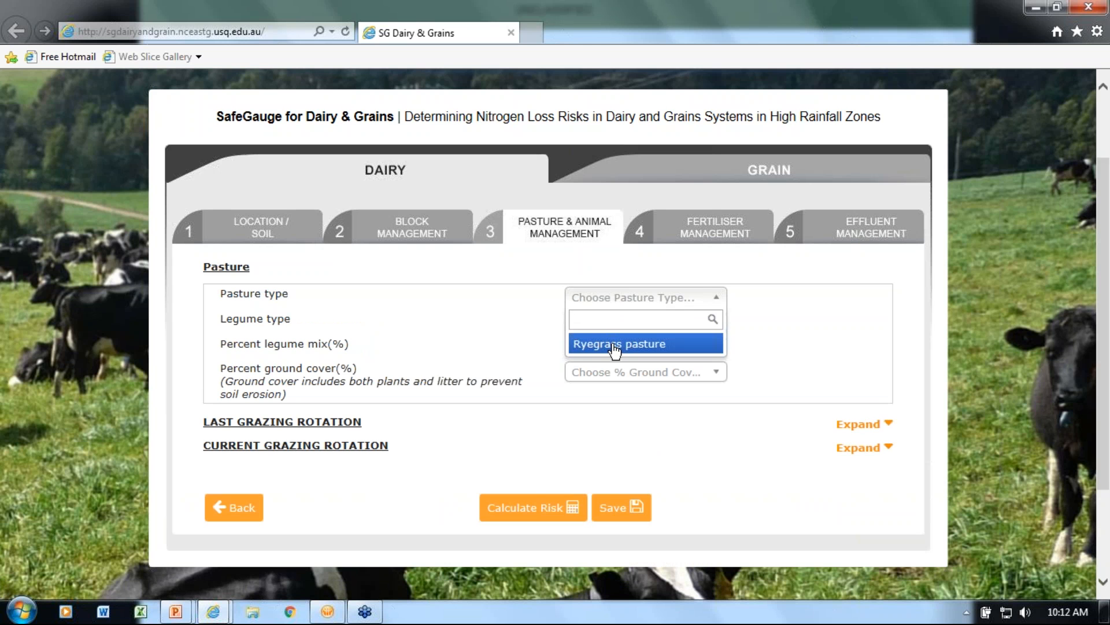
click(615, 347)
click(613, 325)
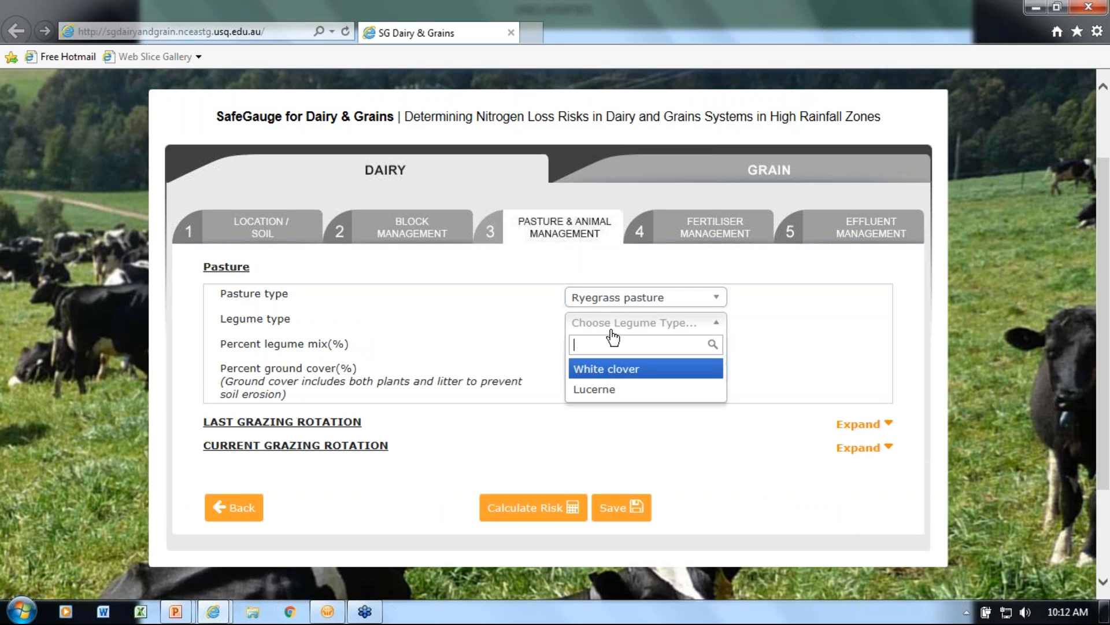
click(614, 372)
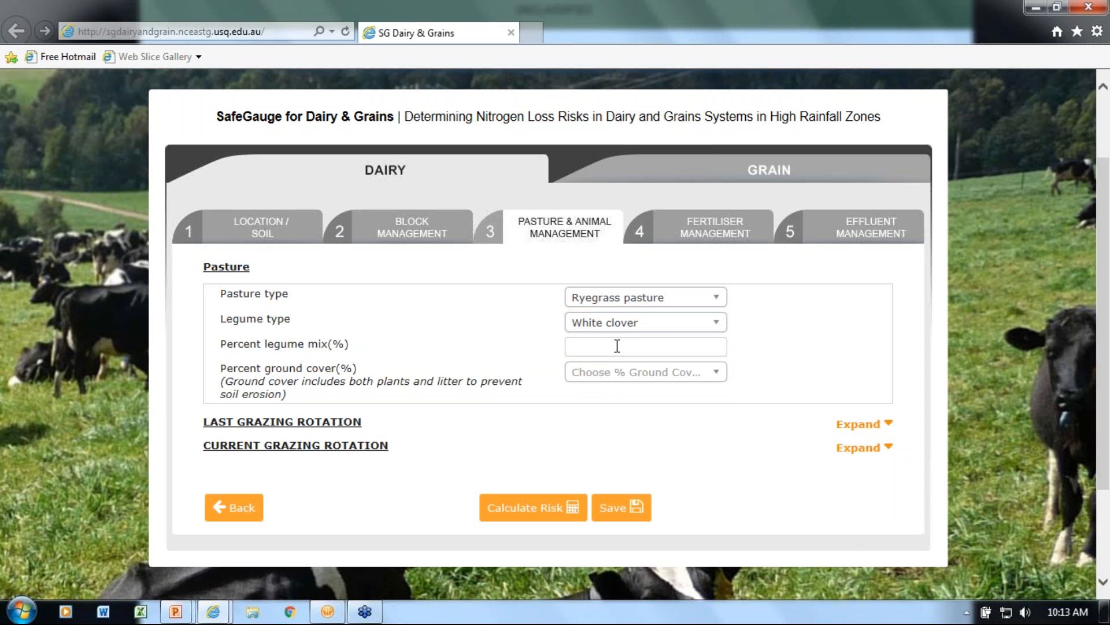
text(9)
click(626, 372)
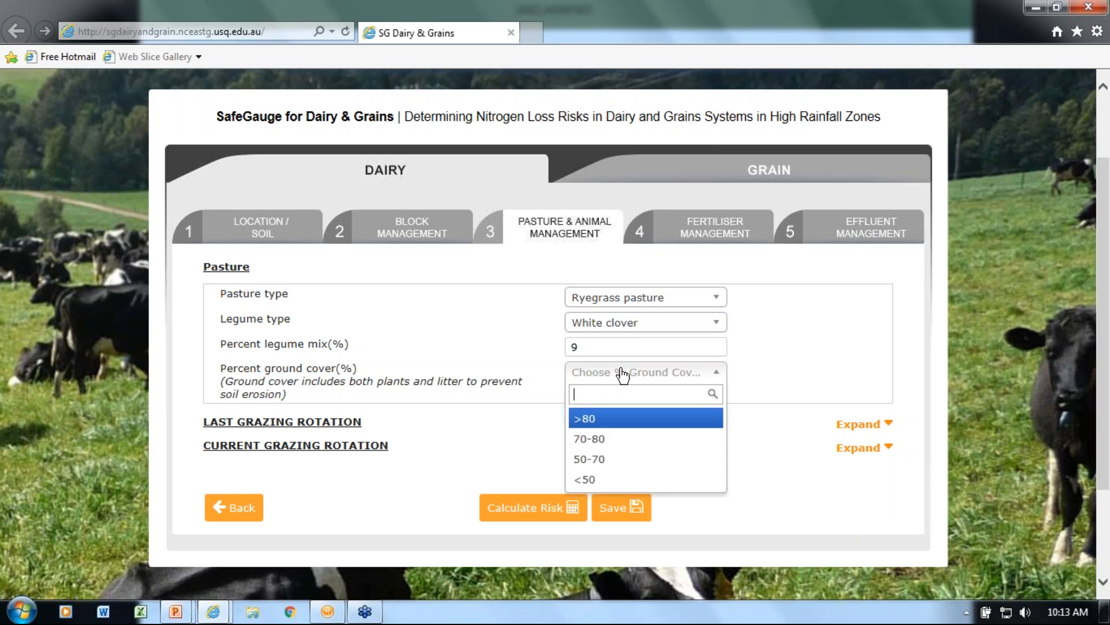
click(604, 427)
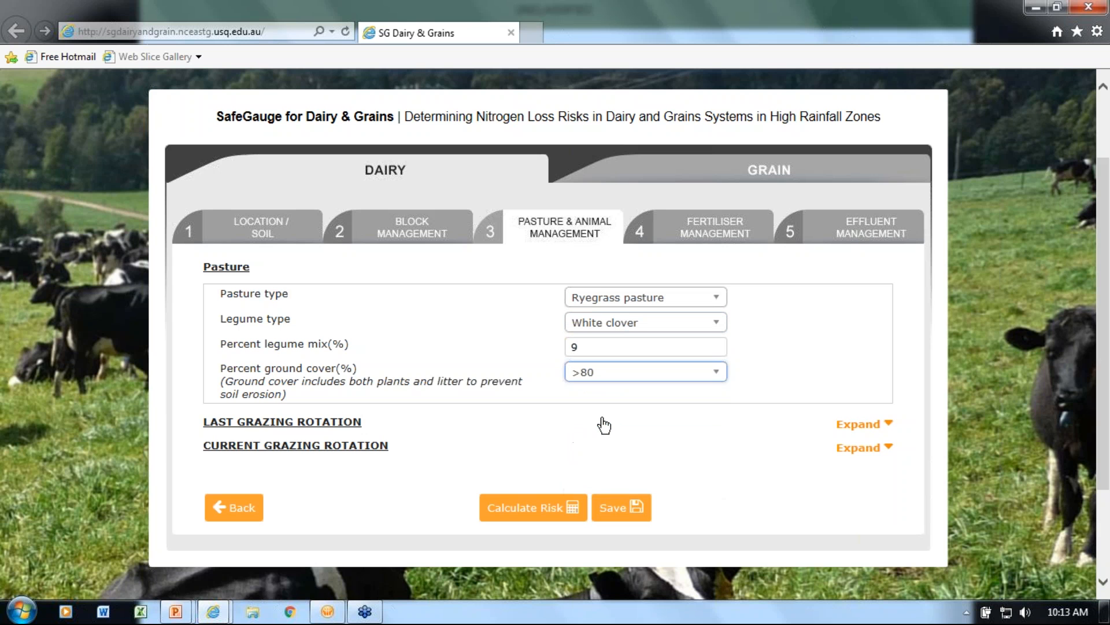
For the last grazing rotation, enter 30 days since previous grazing and the grazing date 07/08
click(351, 424)
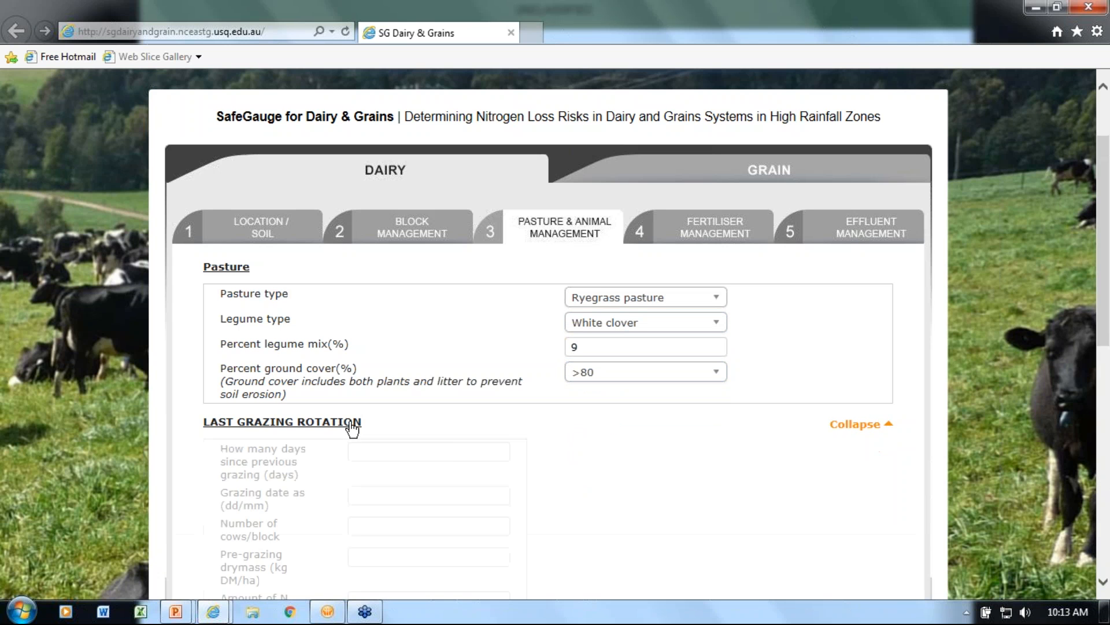
scroll(404, 421, down, 2)
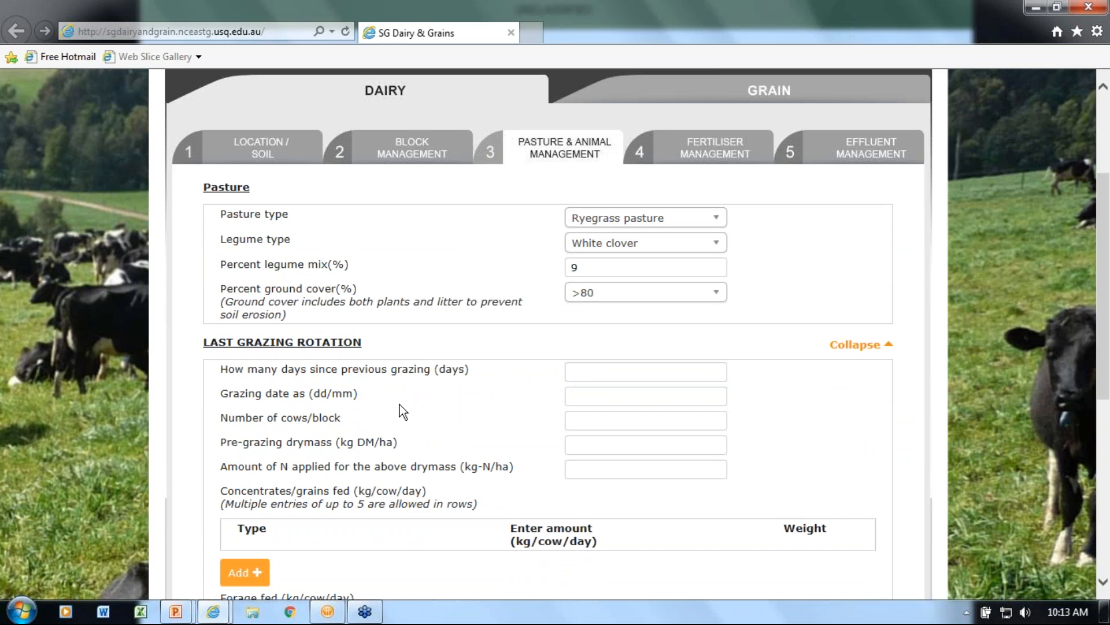
click(599, 371)
text(30)
click(580, 397)
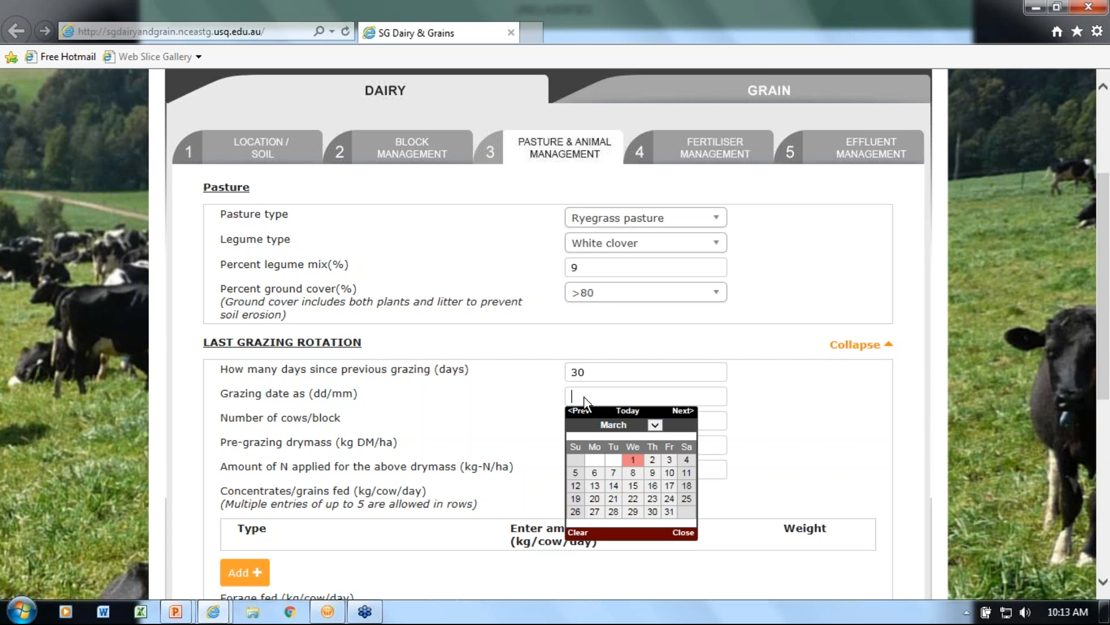
click(655, 425)
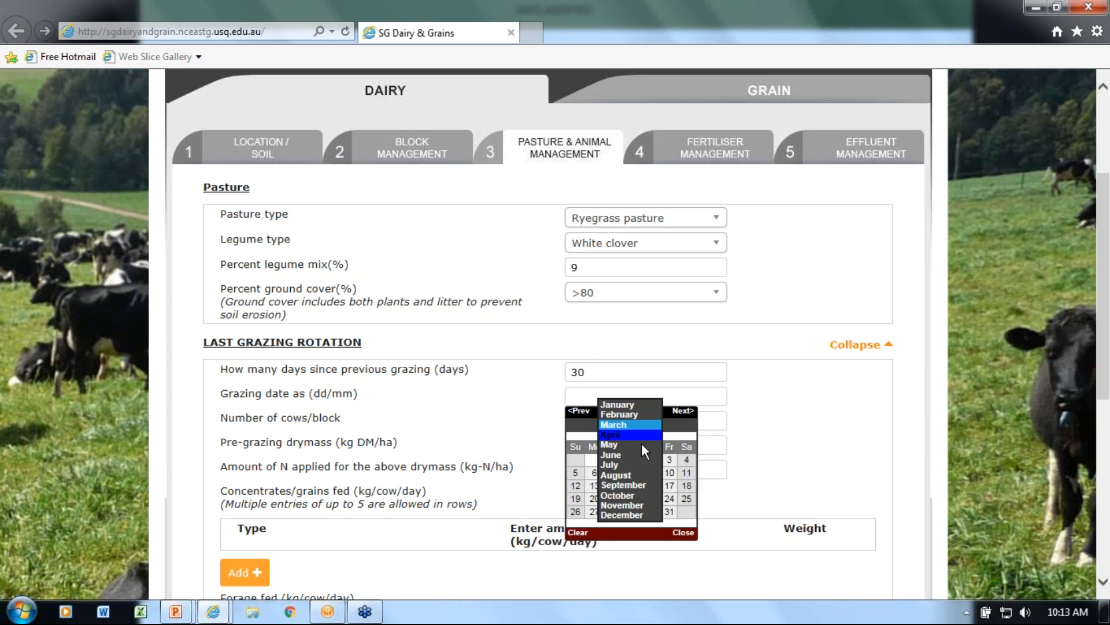
click(630, 479)
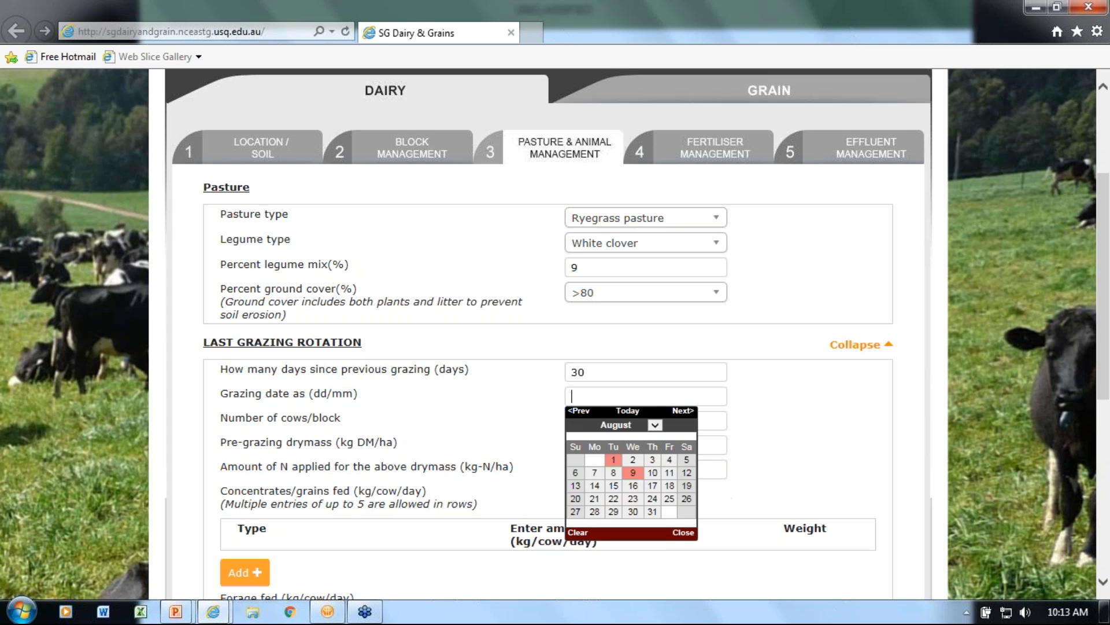
click(597, 479)
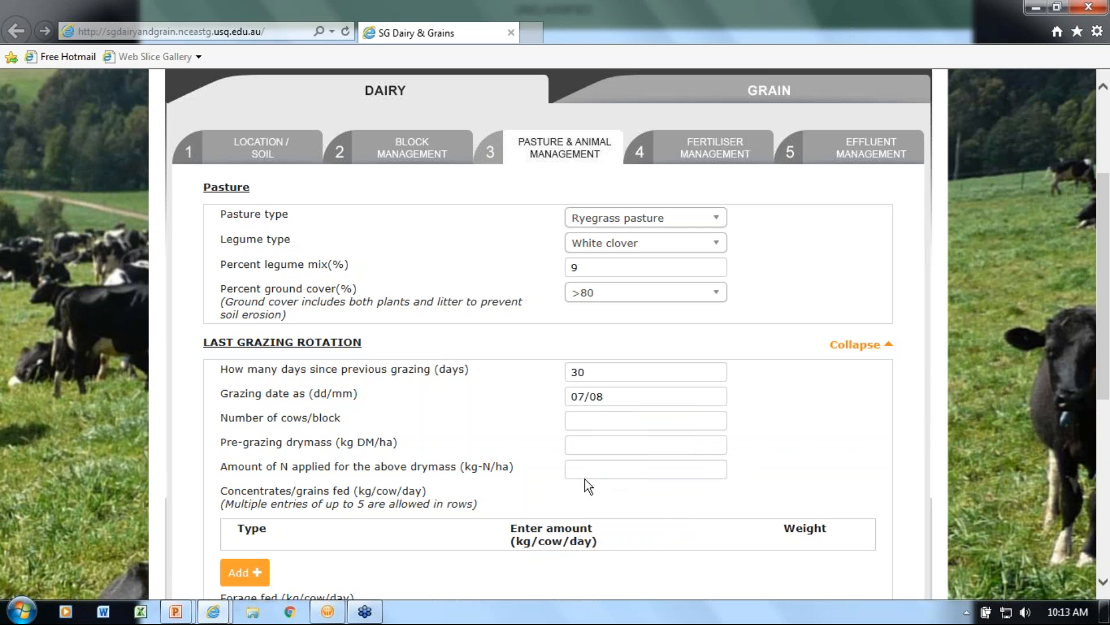
Enter 69 cows per block, 3640 kg DM/ha pre-grazing drymass and 23 kg-N/ha applied for the last grazing rotation
click(589, 424)
text(69)
click(601, 444)
text(3)
click(614, 473)
text(23)
Add an Average concentrate feed entry of 3 kg/cow/day to the last grazing rotation's concentrates/grains
scroll(501, 481, down, 1)
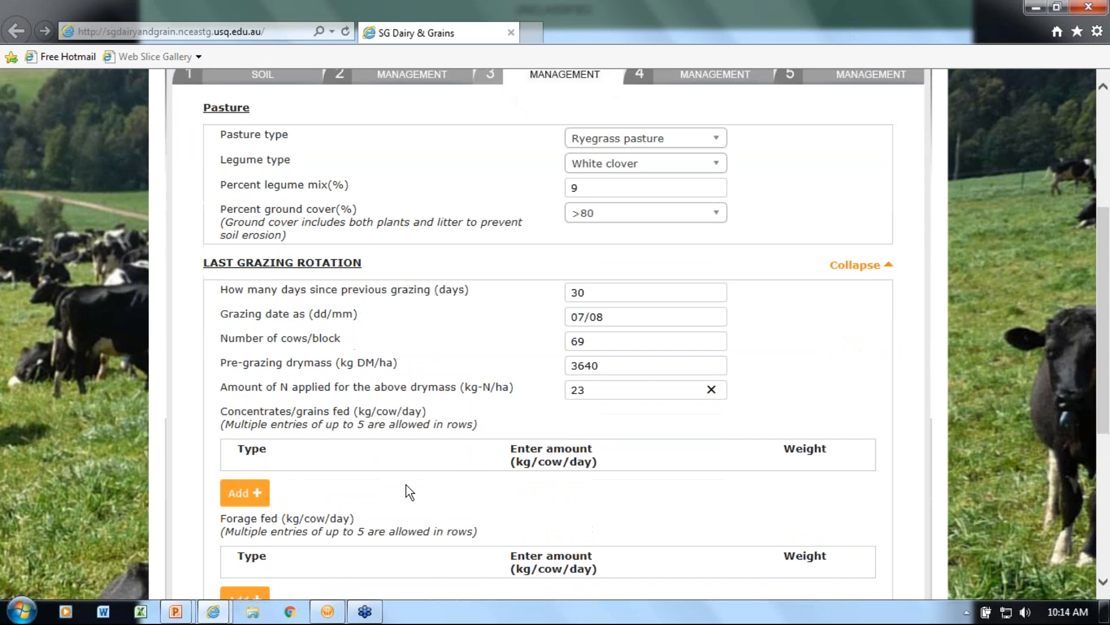
click(257, 496)
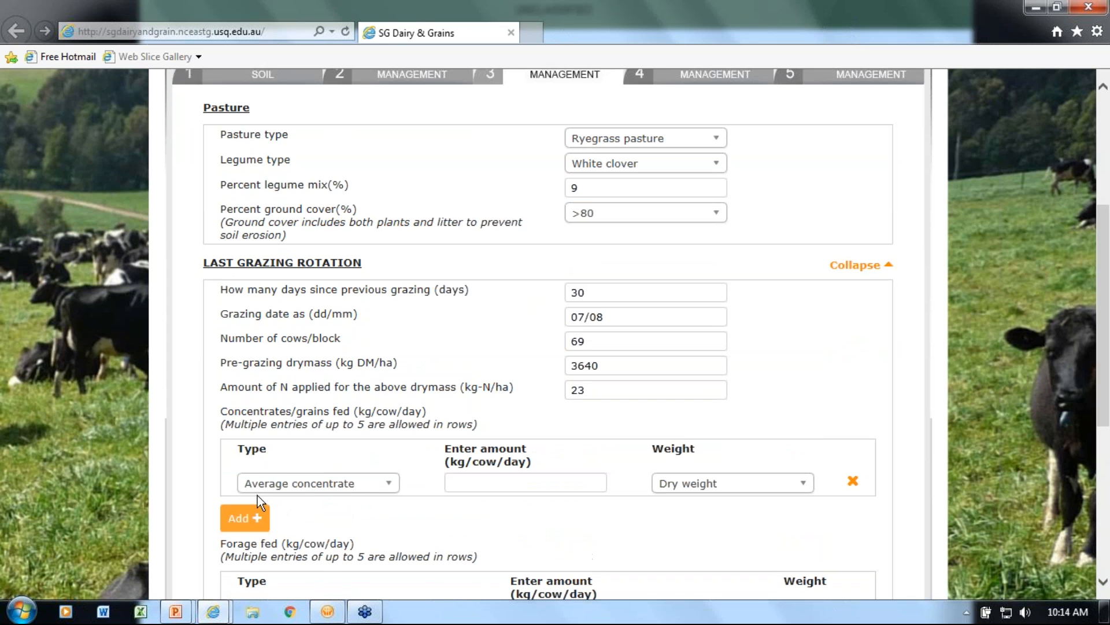
click(389, 489)
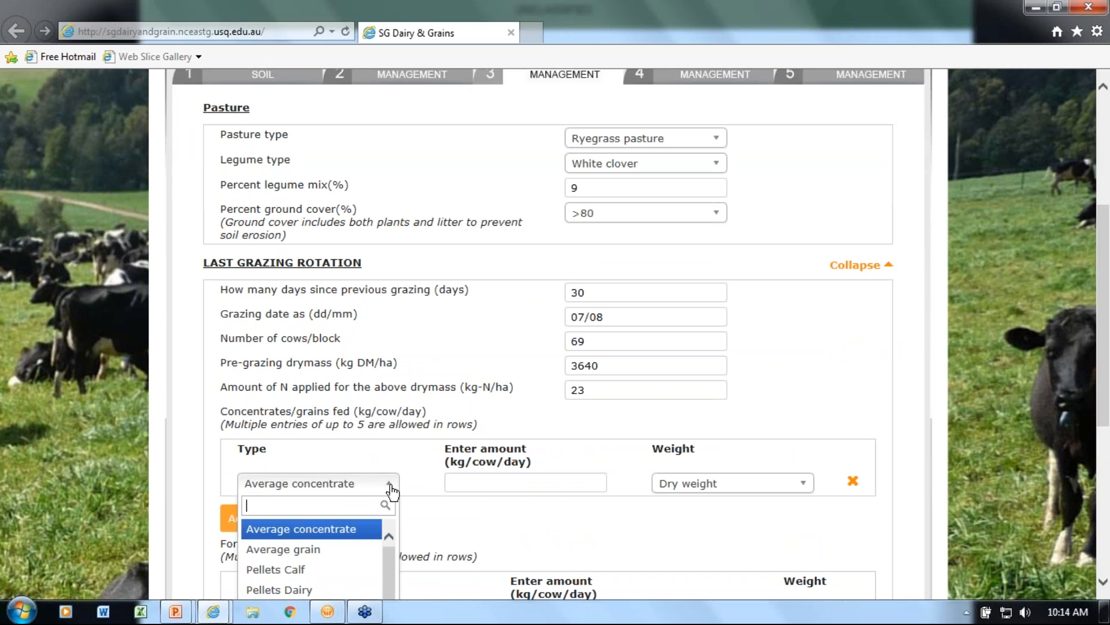
click(356, 530)
click(470, 481)
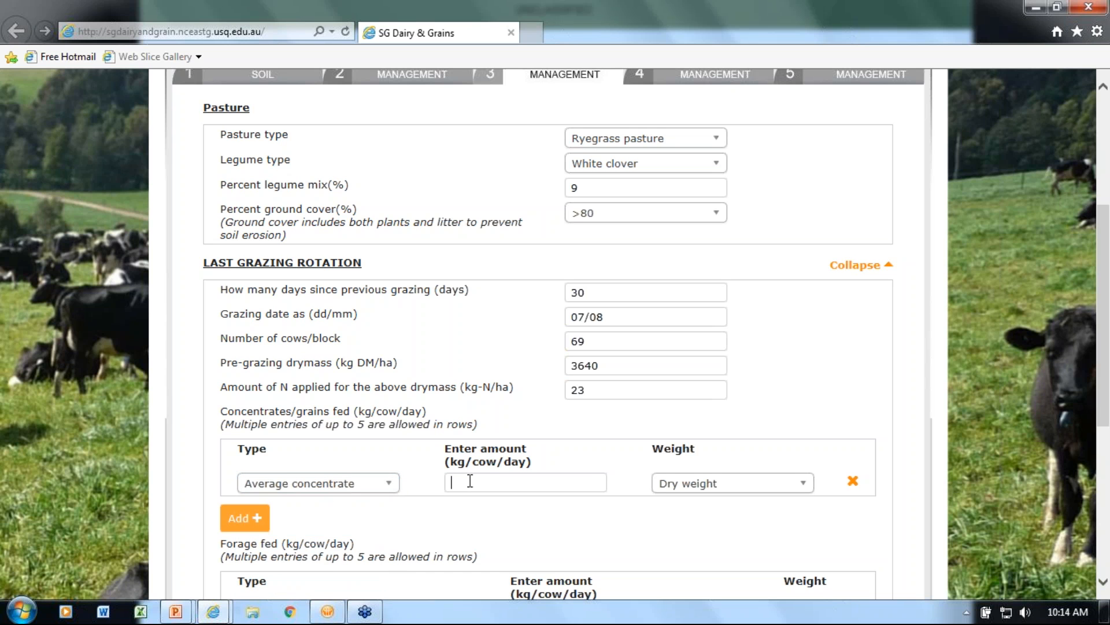
text(3)
scroll(542, 524, down, 1)
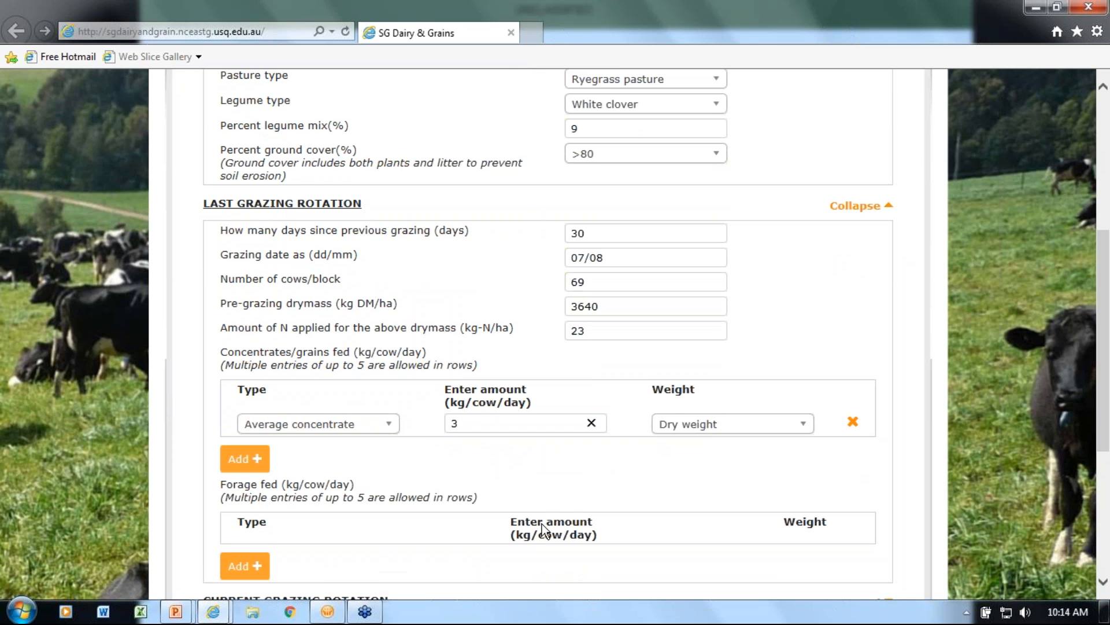
Add an Average hay entry of 3 kg/cow/day to the forage fed in the last grazing rotation
scroll(428, 517, down, 1)
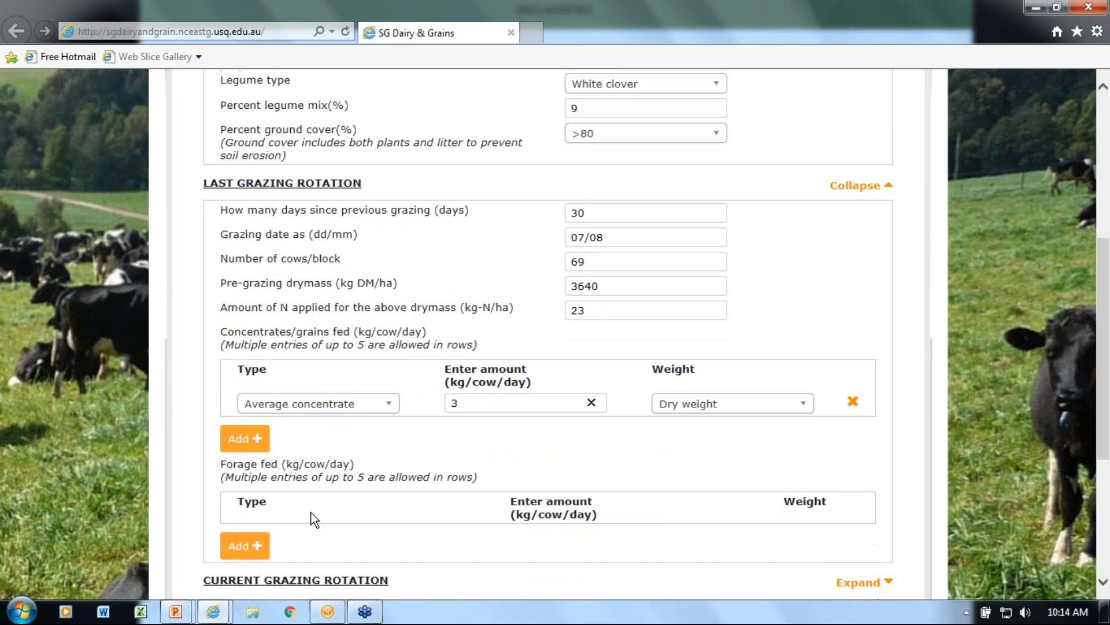
click(248, 545)
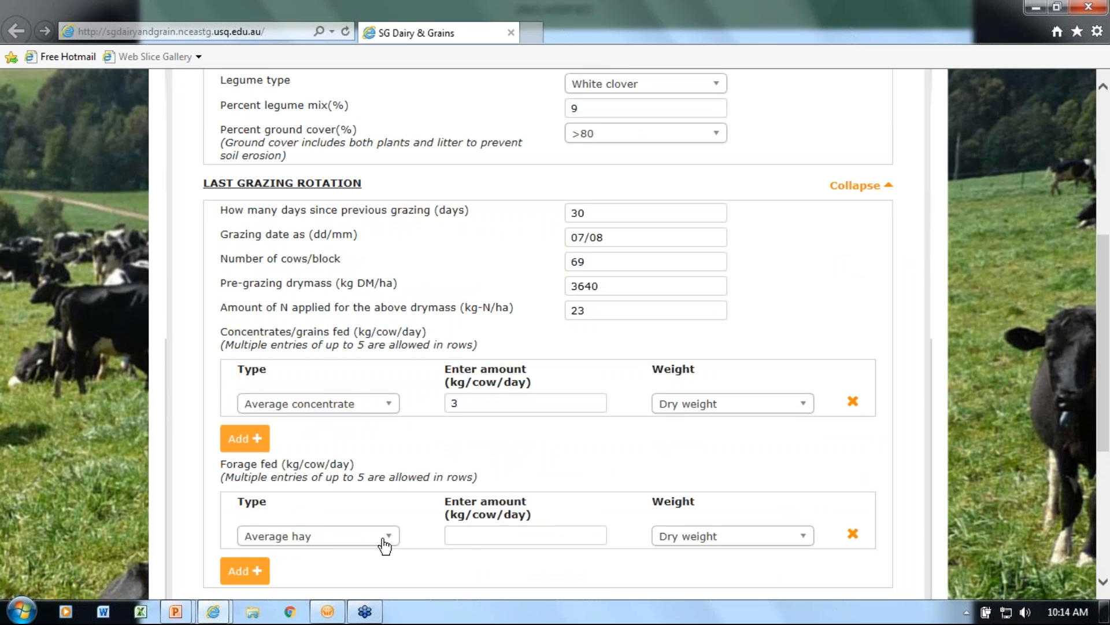
click(488, 542)
text(3)
Expand the current grazing rotation section and set its grazing date to 09/09
scroll(478, 489, down, 1)
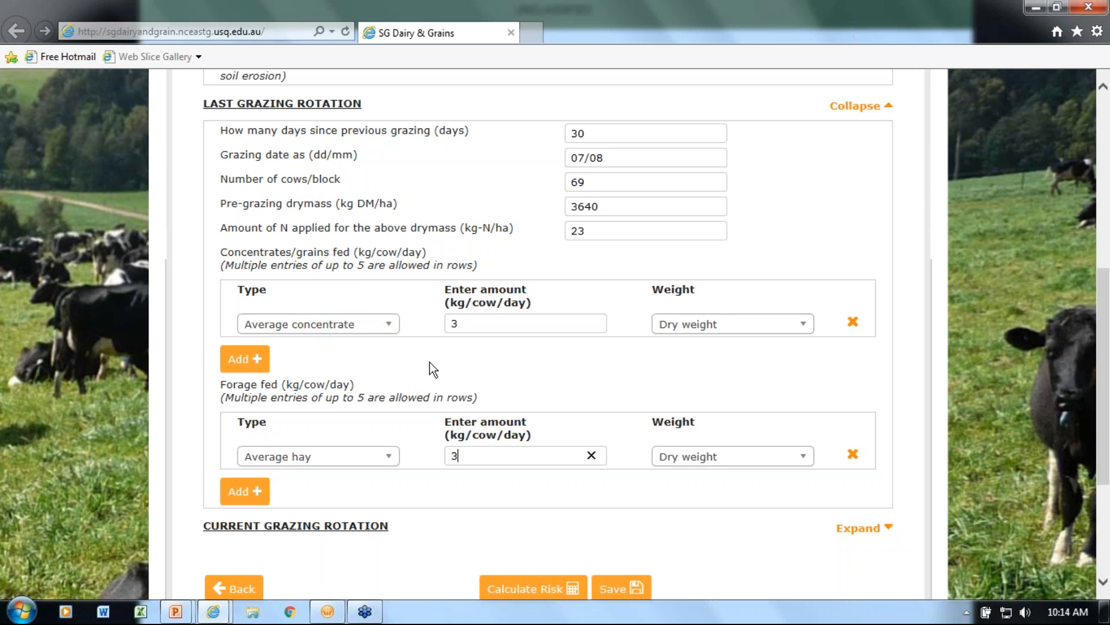
scroll(429, 362, down, 1)
click(324, 447)
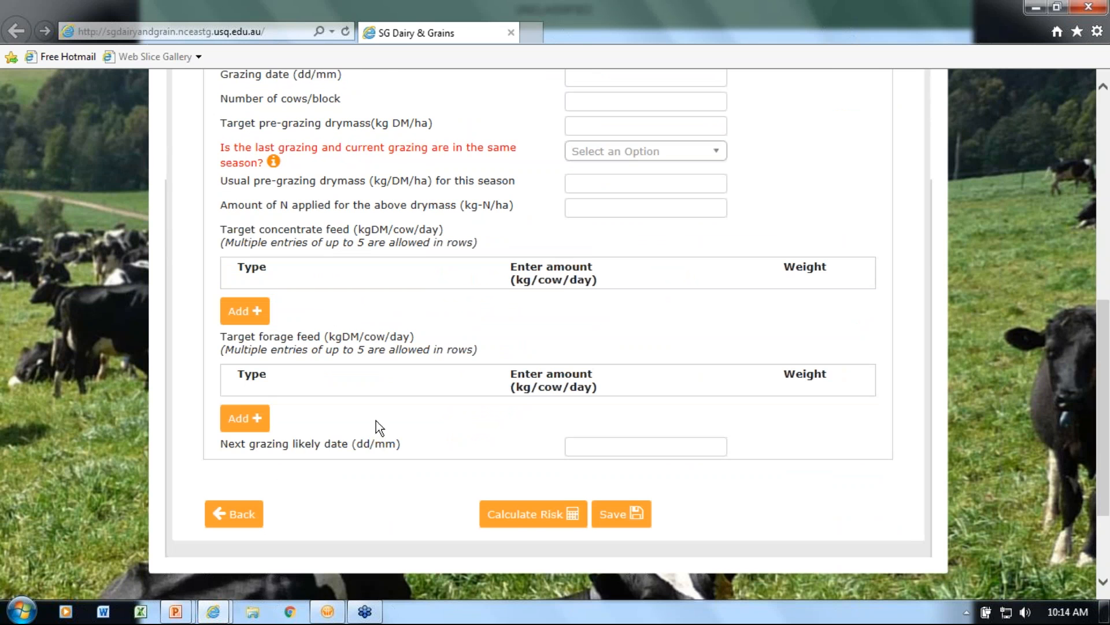
scroll(426, 405, up, 1)
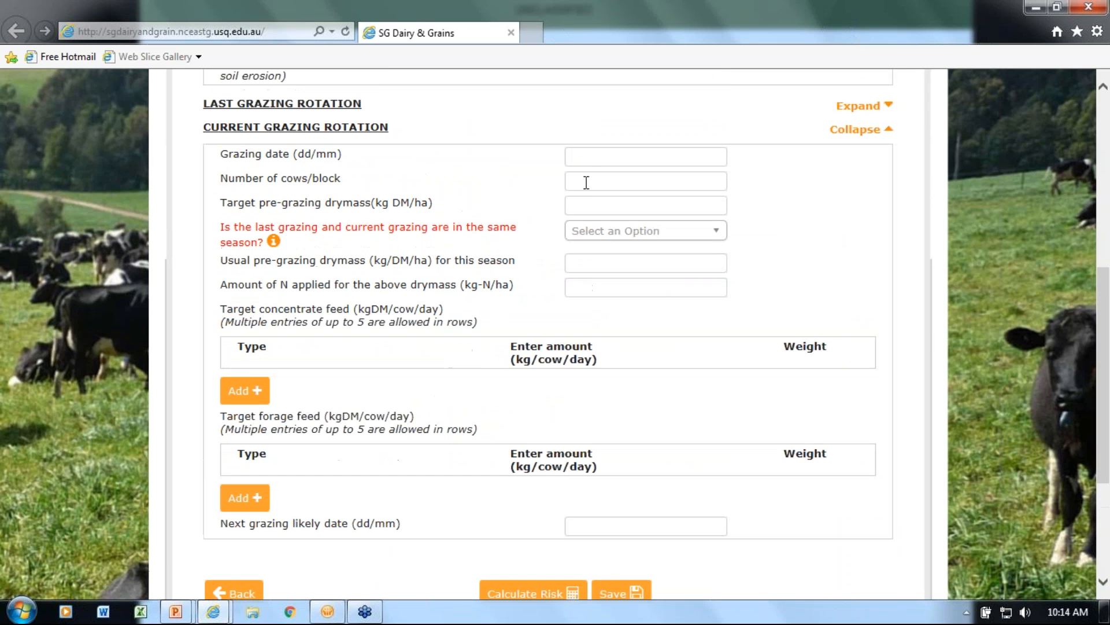
click(585, 157)
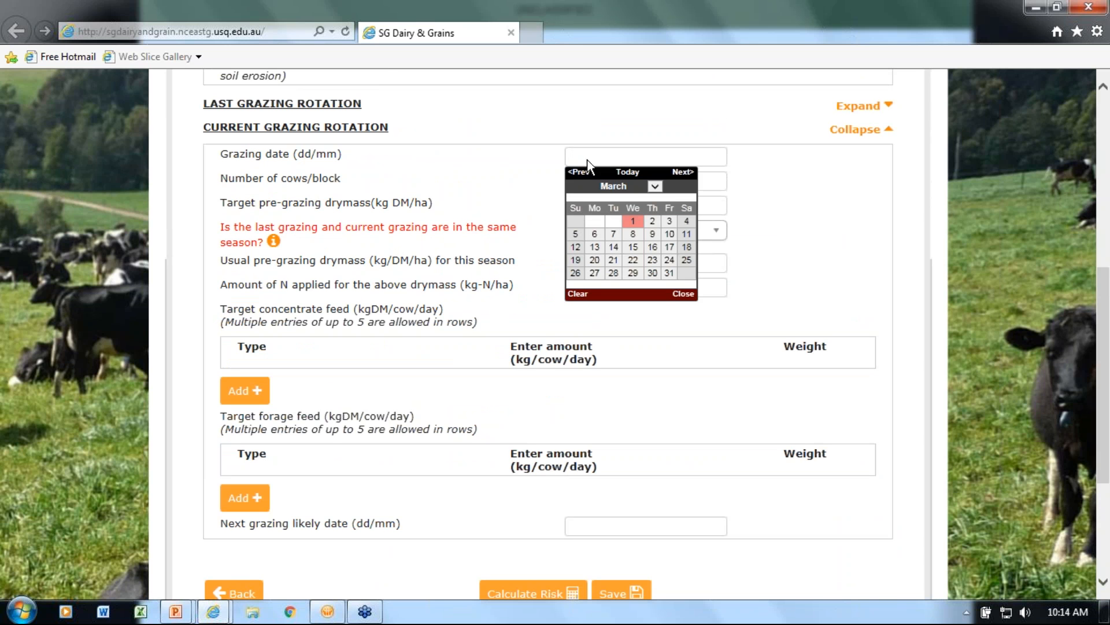
click(658, 187)
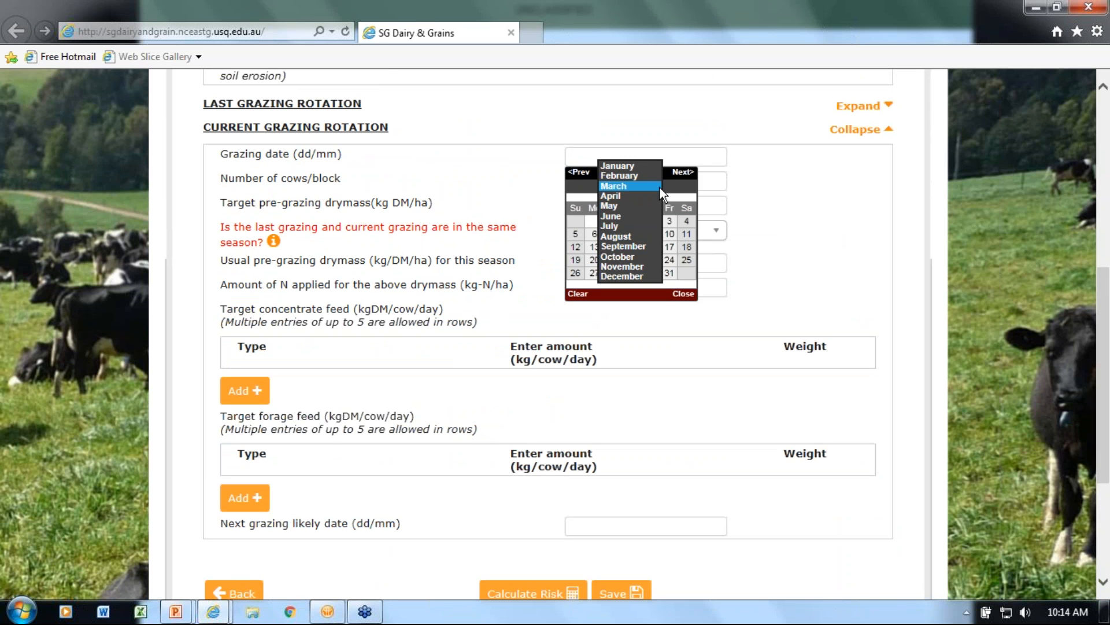
click(635, 246)
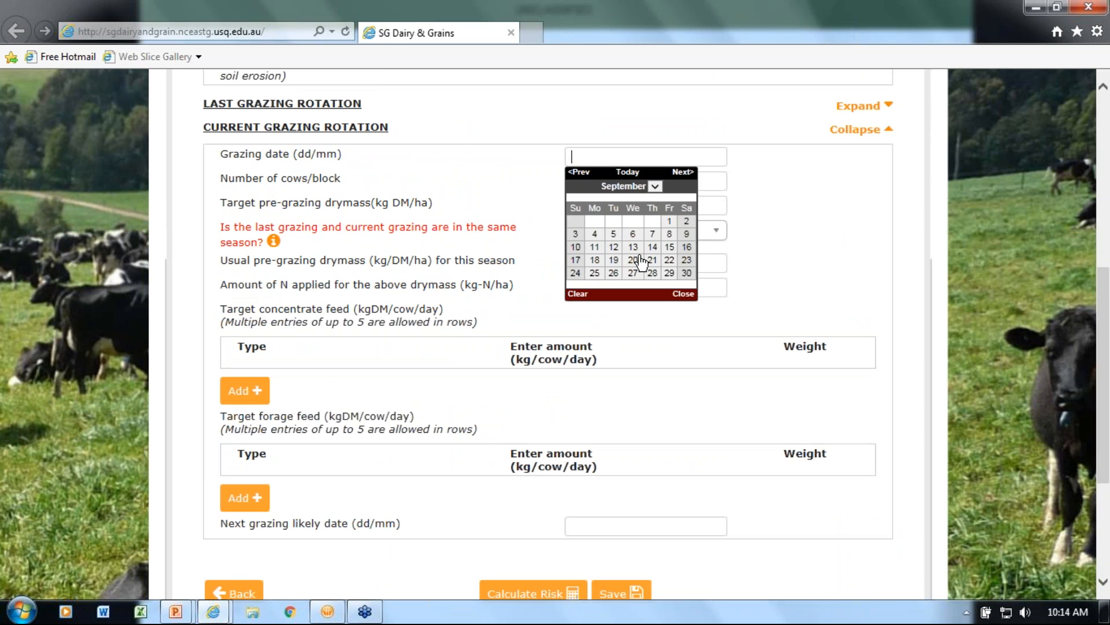
click(687, 233)
Enter 69 cows per block and a target pre-grazing drymass of 4900 kg DM/ha for the current grazing rotation
click(602, 181)
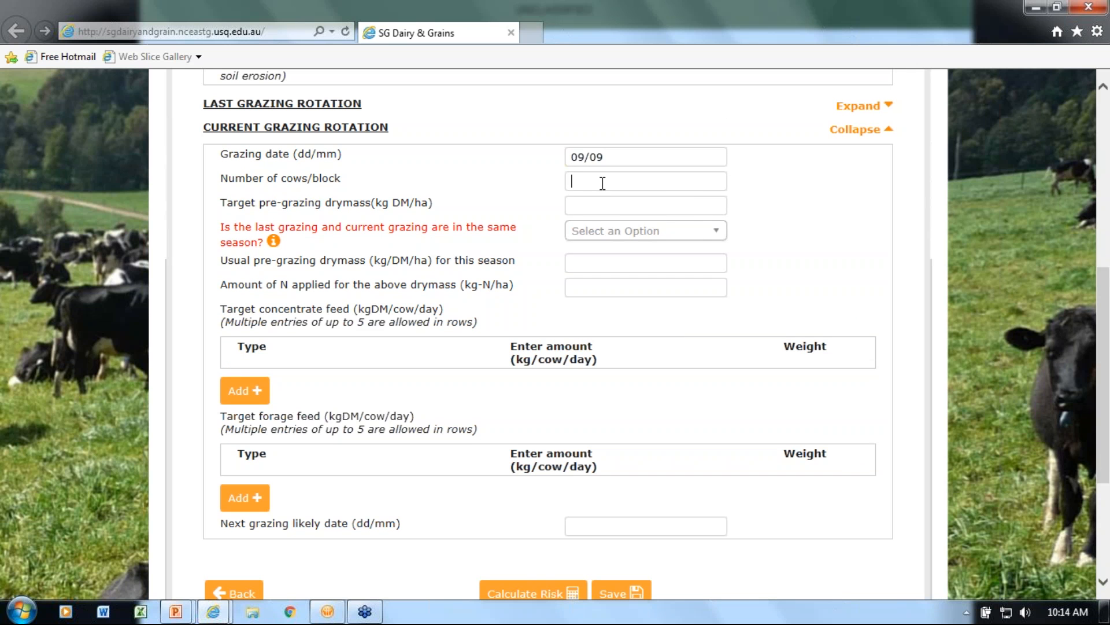
text(69)
click(611, 205)
text(4900)
Answer No to the same-season question, then enter 4800 kg DM/ha usual pre-grazing drymass and 30 kg-N/ha applied
click(608, 232)
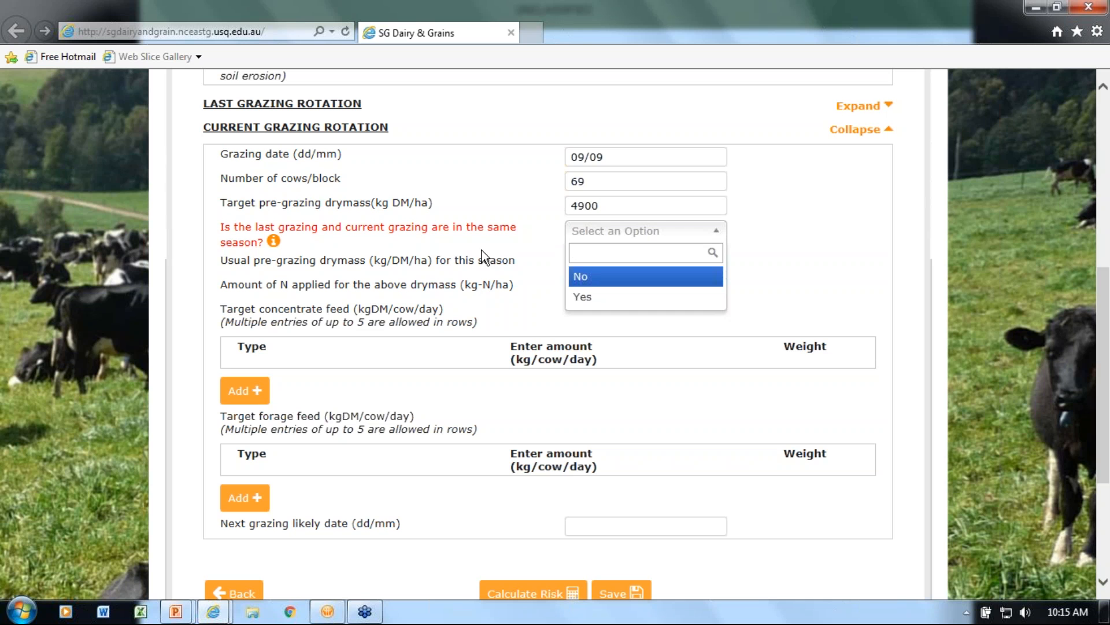
click(593, 278)
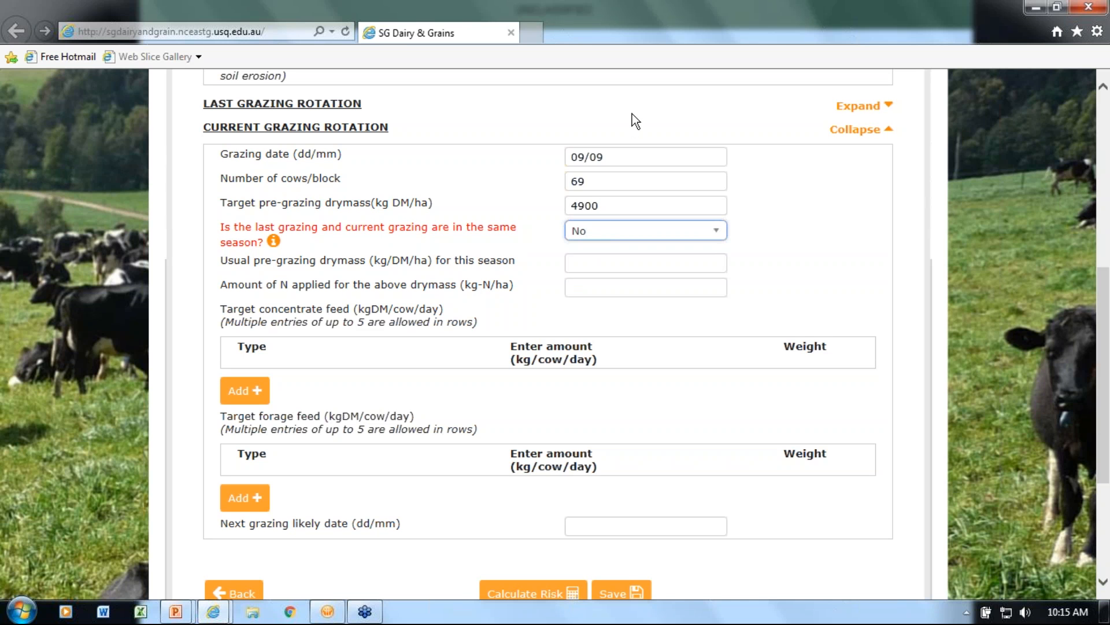
click(589, 266)
text(4800)
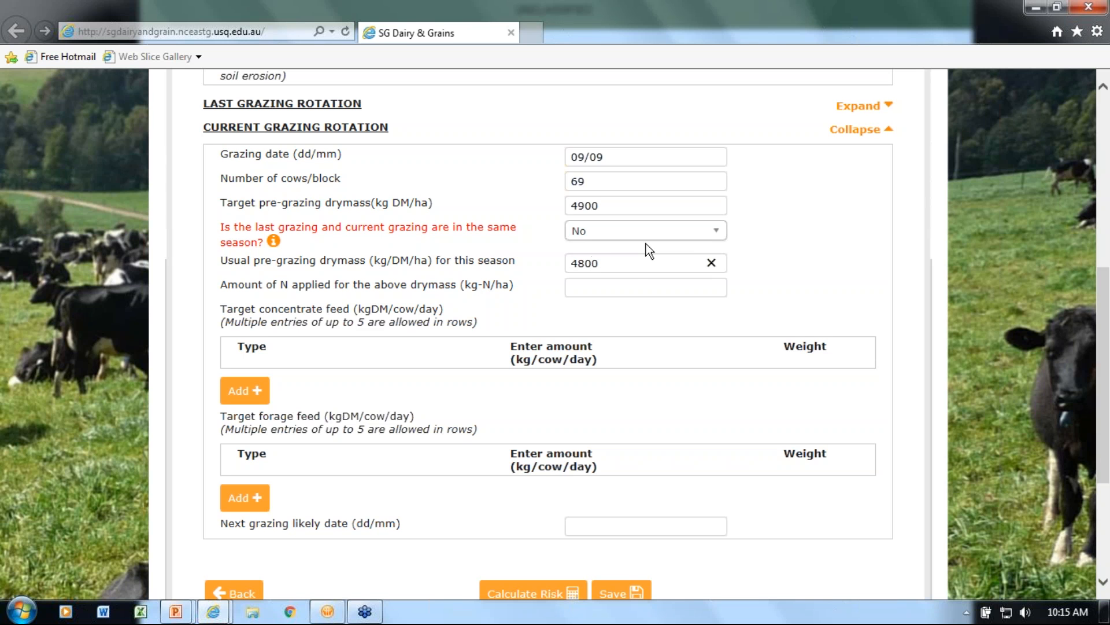
click(633, 290)
text(30)
Add target feeds of 3 kg/cow/day Average concentrate and 3 kg/cow/day Average hay to the current grazing rotation
click(261, 391)
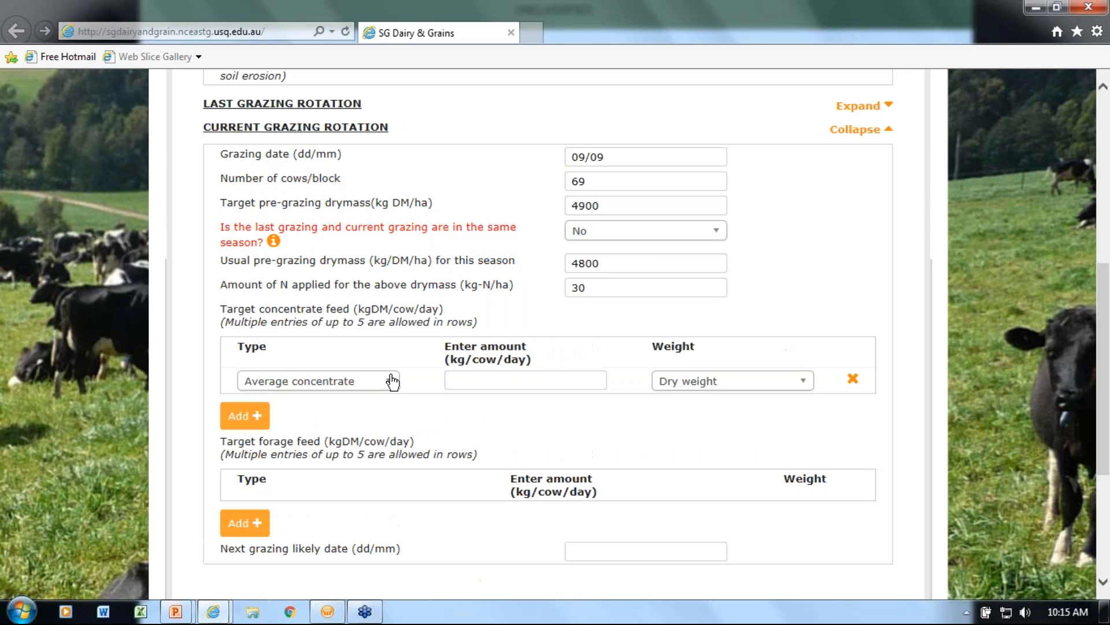
click(474, 382)
text(3)
click(267, 523)
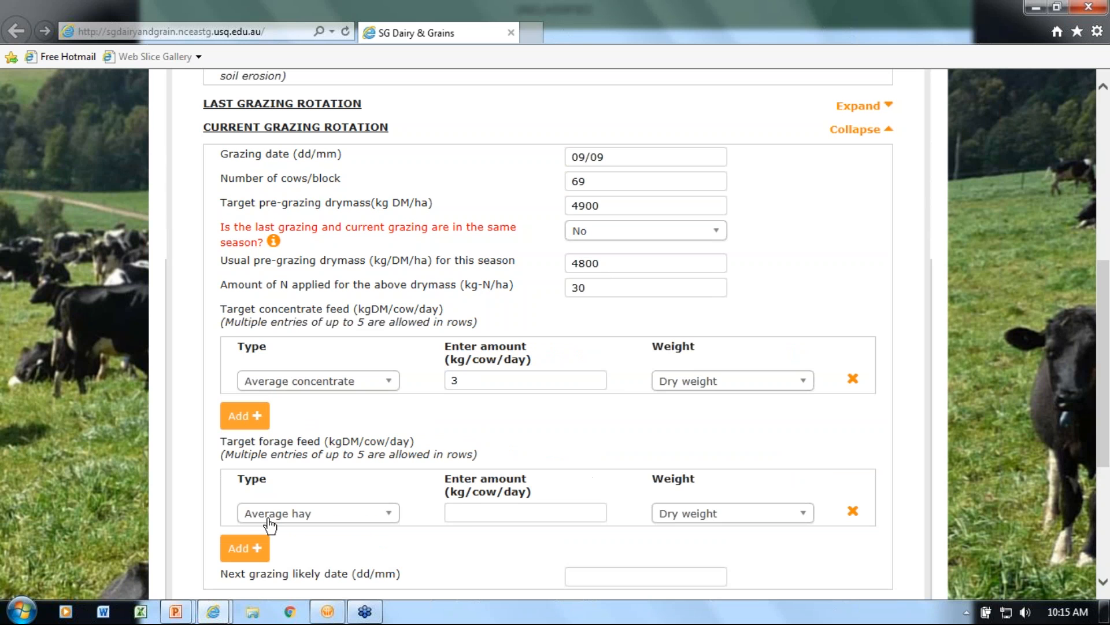
text(3)
Set the next grazing likely date to 14/11
scroll(457, 498, down, 2)
click(586, 498)
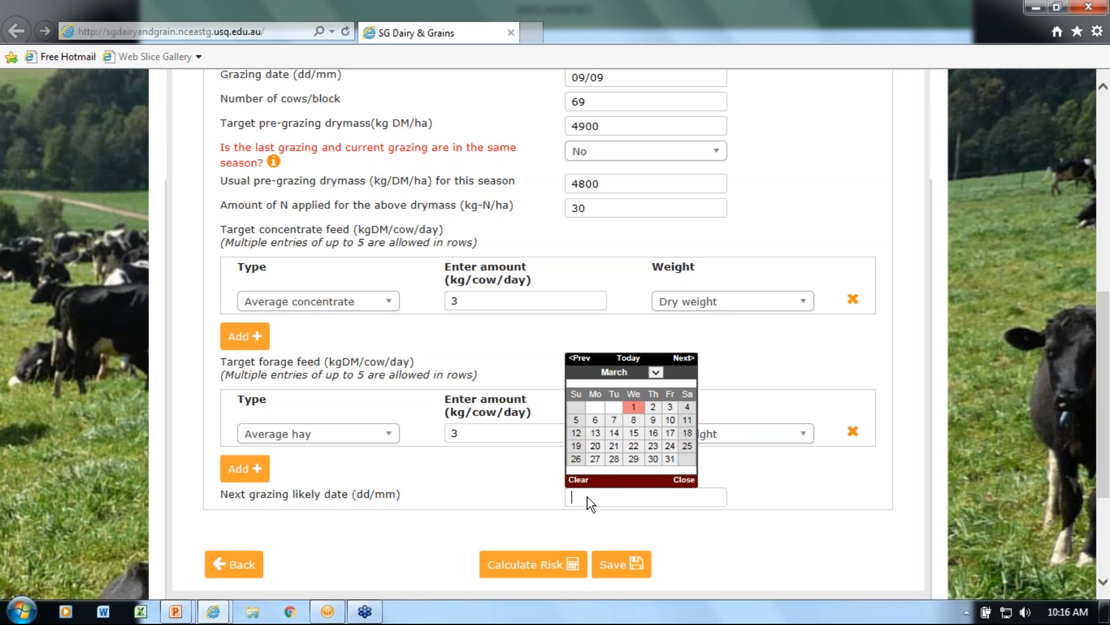
click(654, 371)
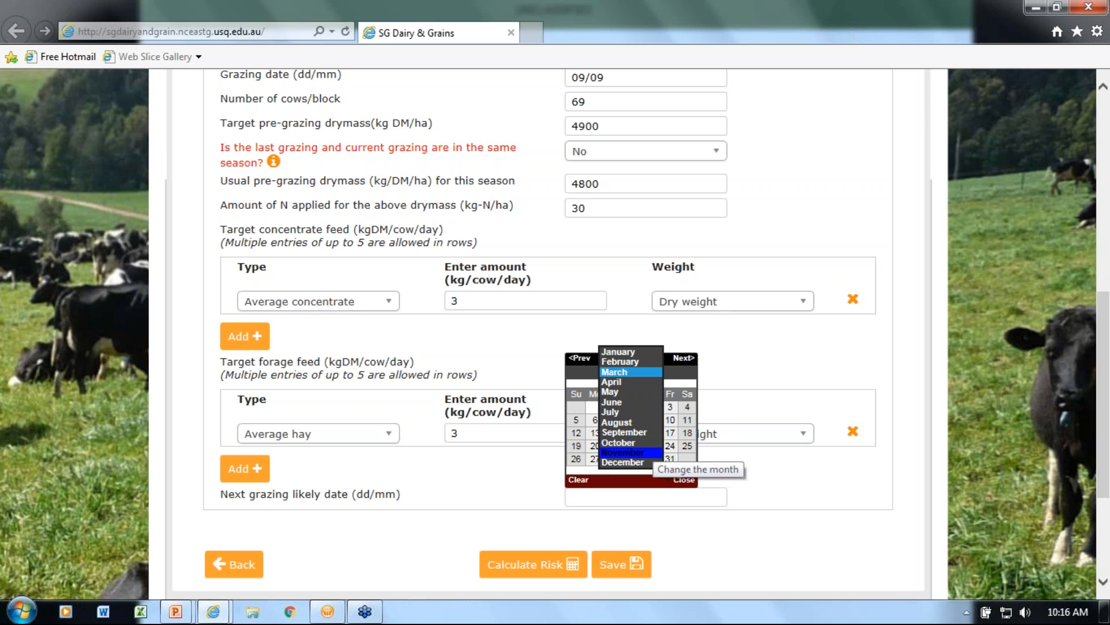
click(636, 451)
click(615, 434)
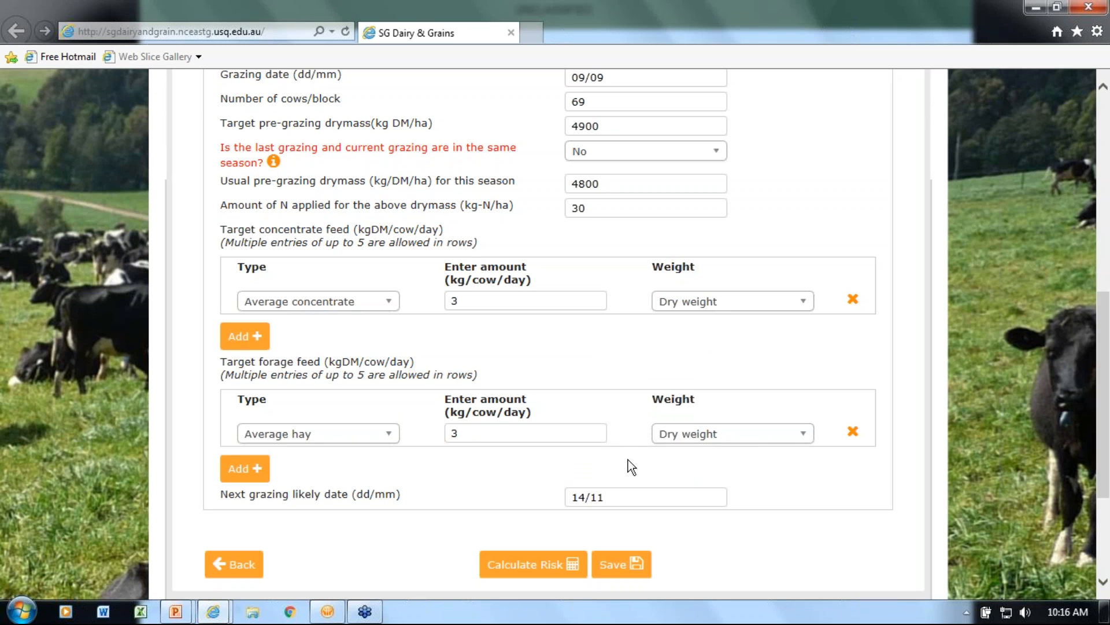
In Fertiliser Management, add a Urea entry to the last grazing period
scroll(628, 460, up, 1)
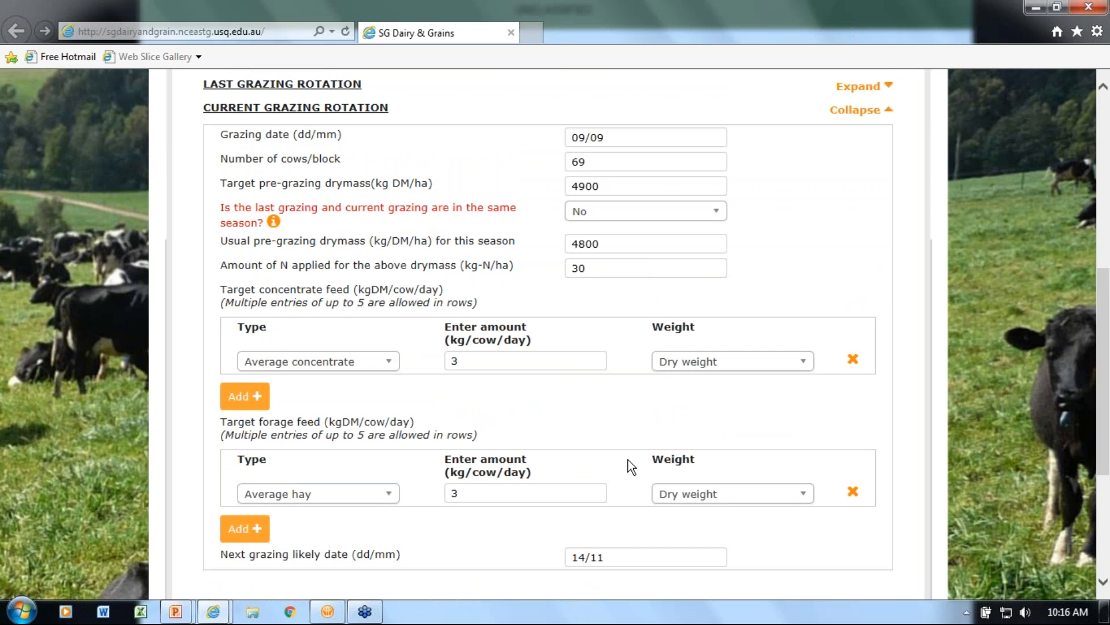
scroll(628, 459, up, 3)
scroll(637, 443, up, 1)
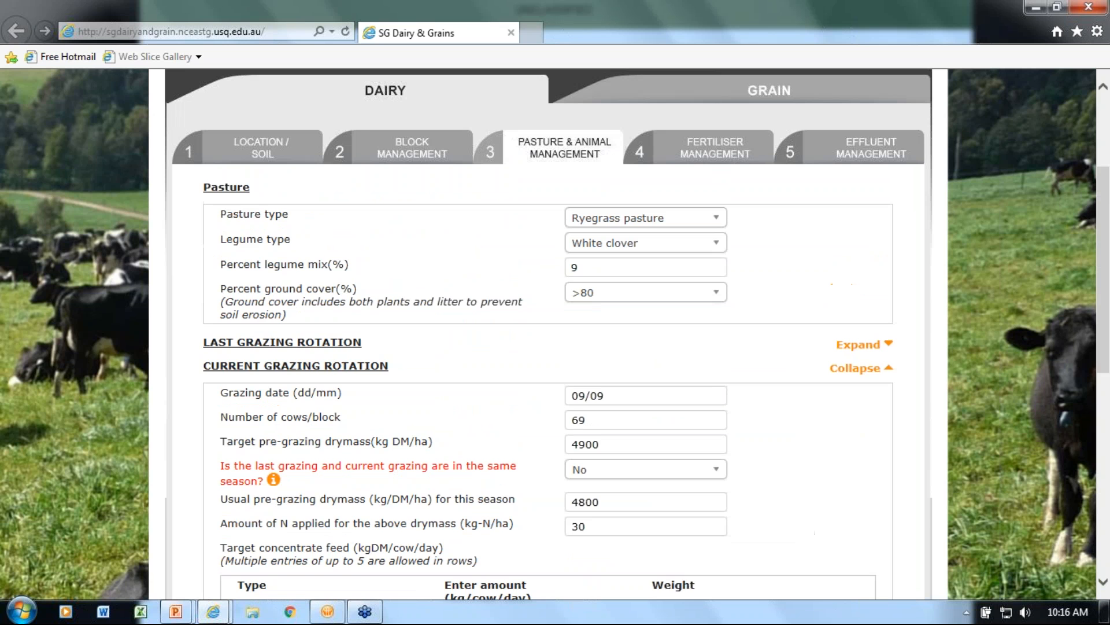
scroll(717, 234, up, 1)
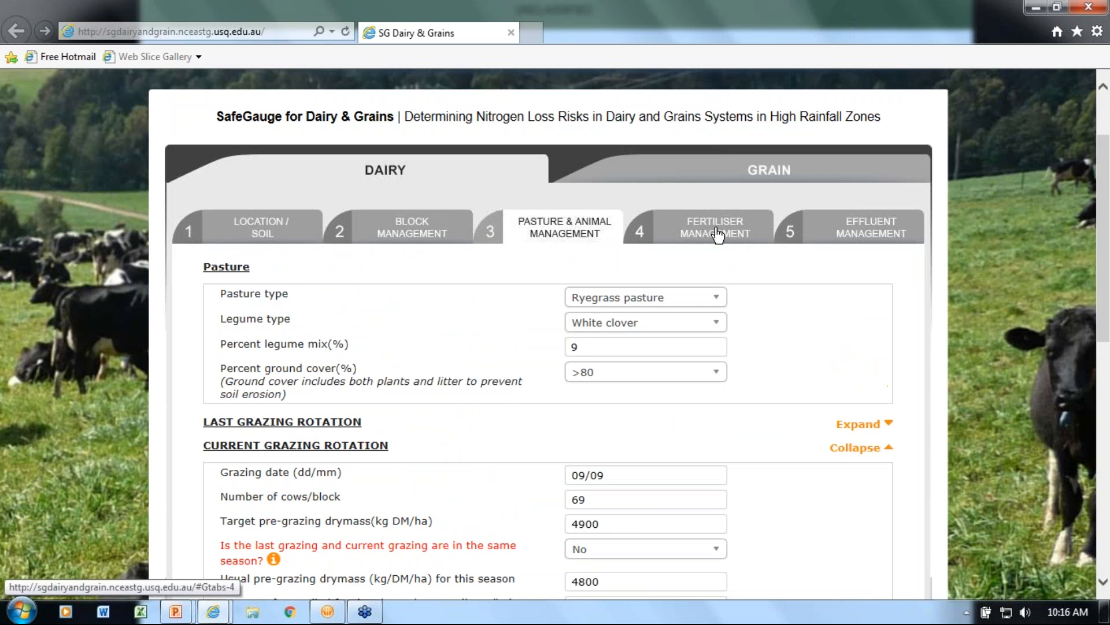
click(717, 234)
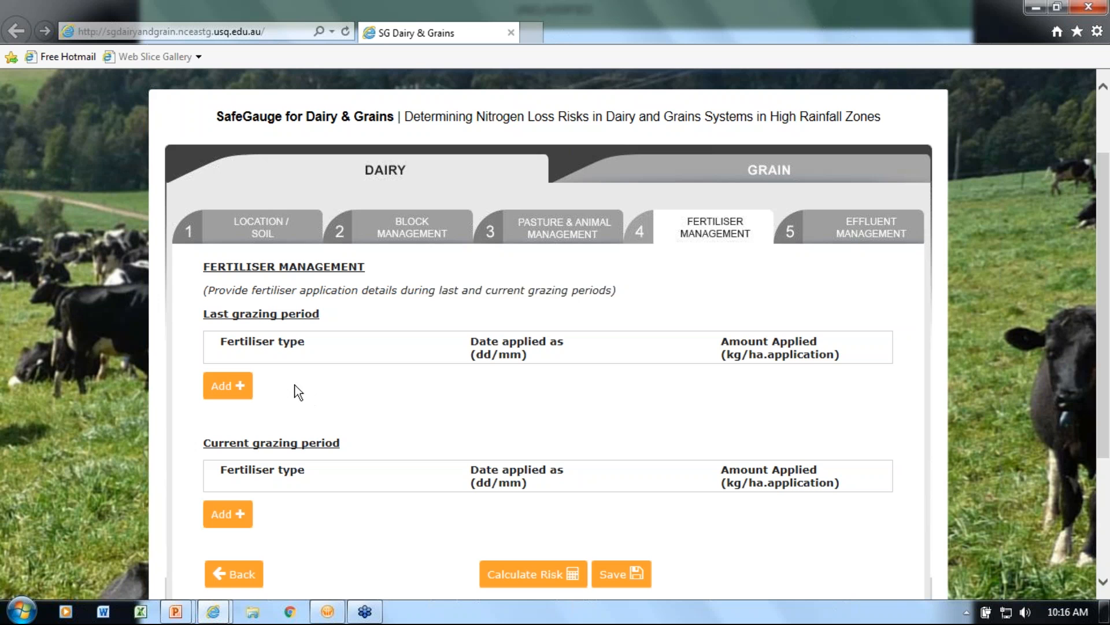
click(231, 391)
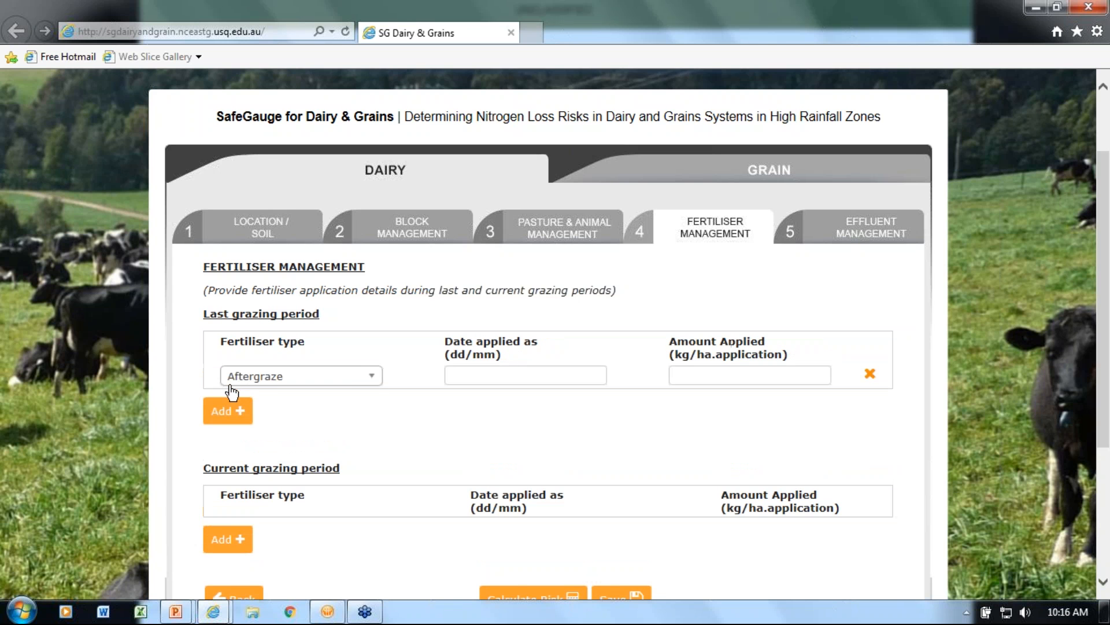
click(373, 377)
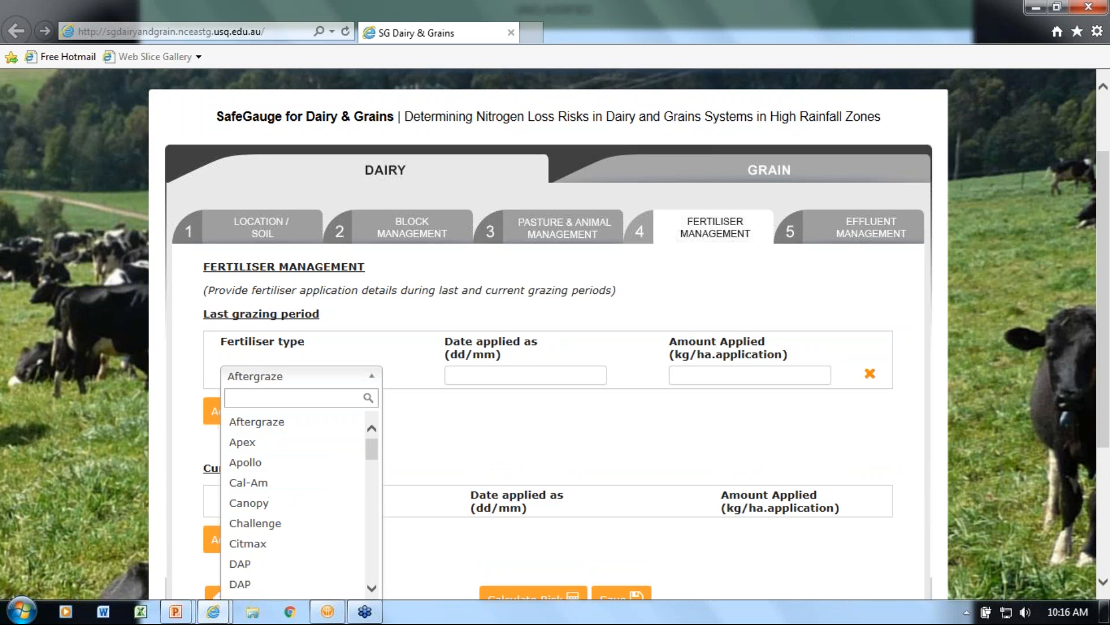
drag(374, 448, 387, 581)
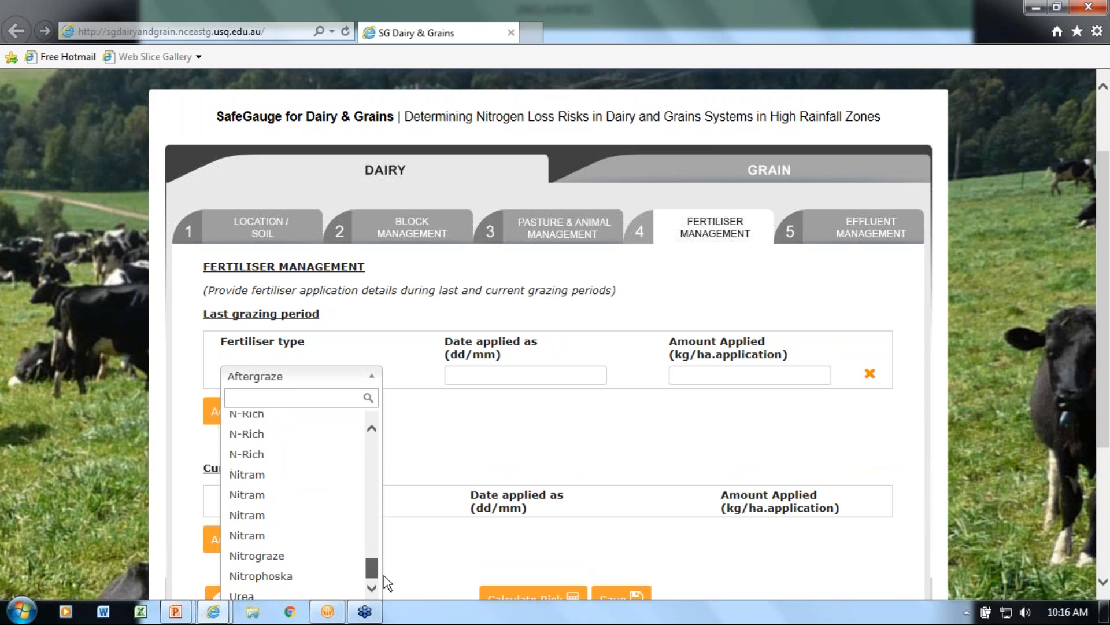
click(333, 595)
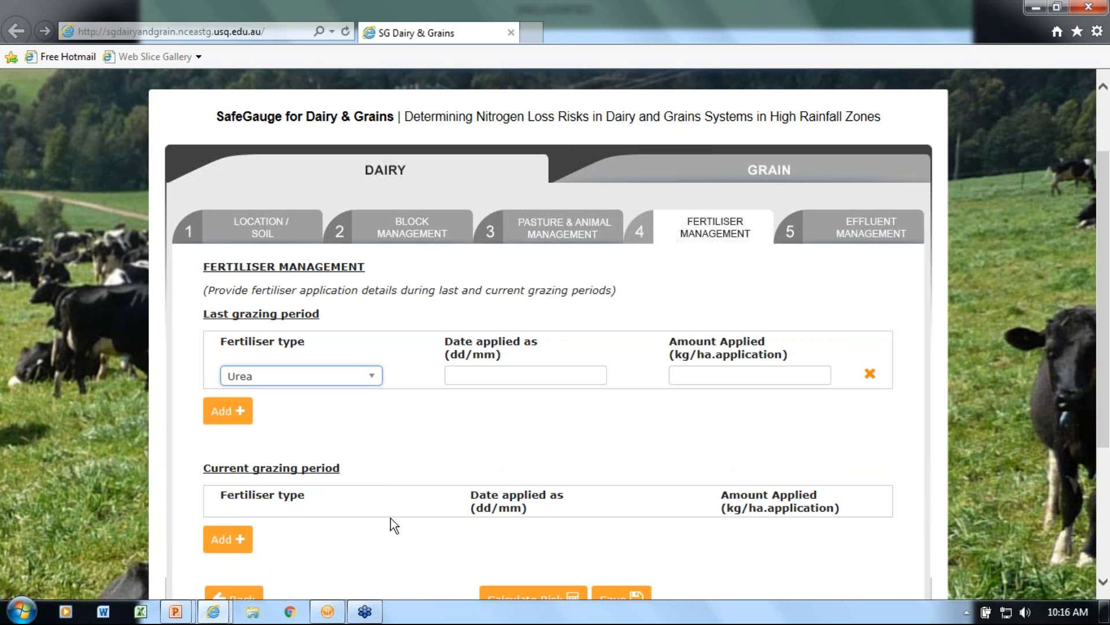
For the last grazing period's Urea, set the date applied to 27/08 and the amount to 200 kg/ha per application
click(477, 376)
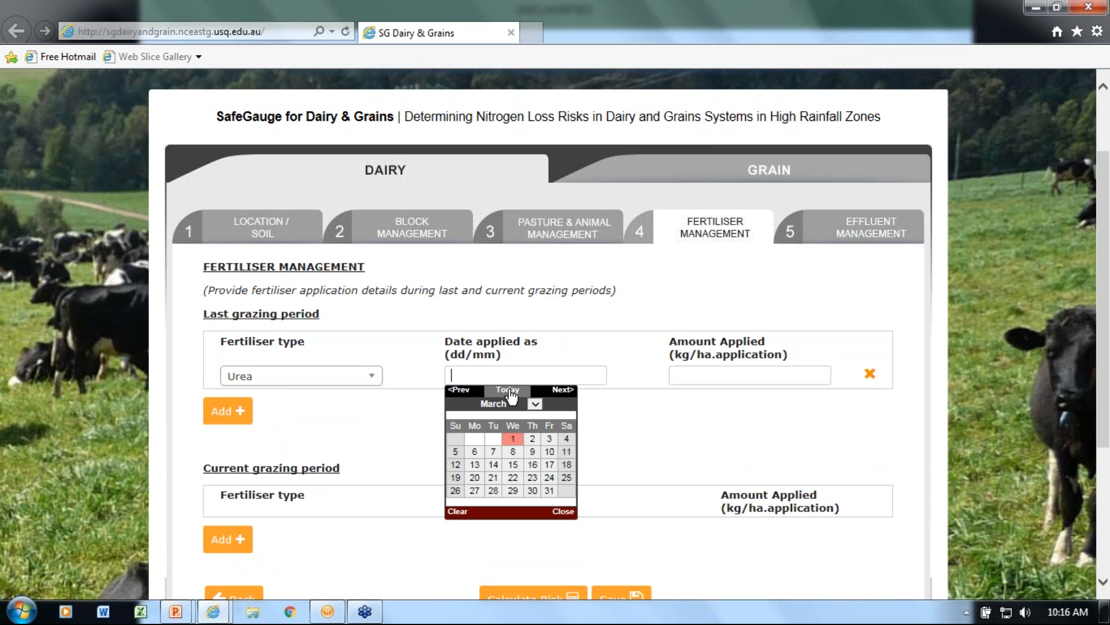
click(533, 403)
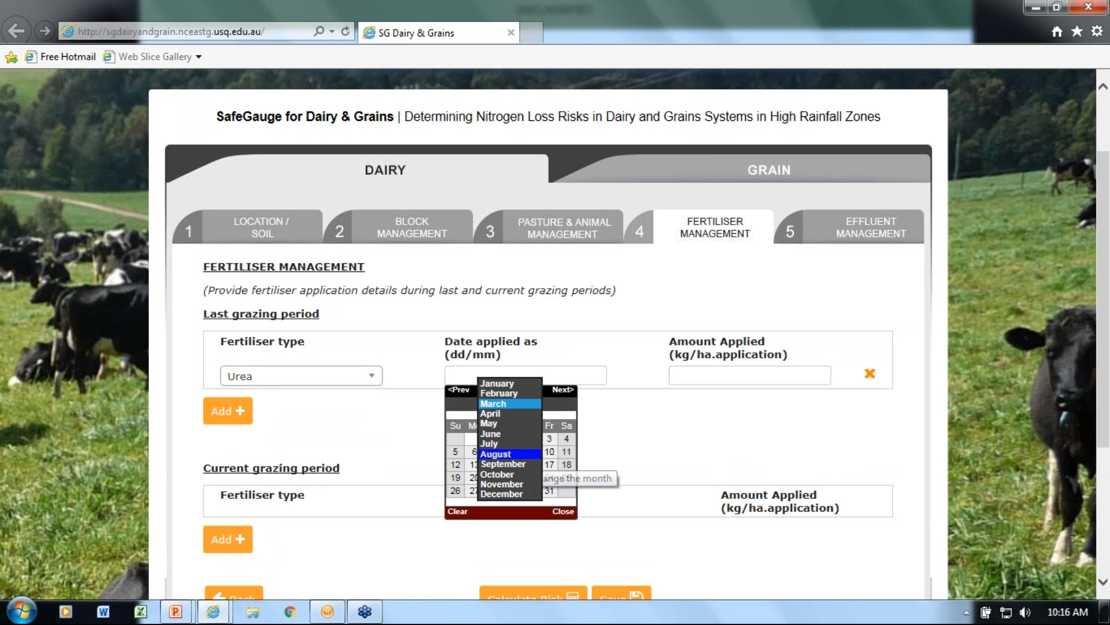
click(502, 454)
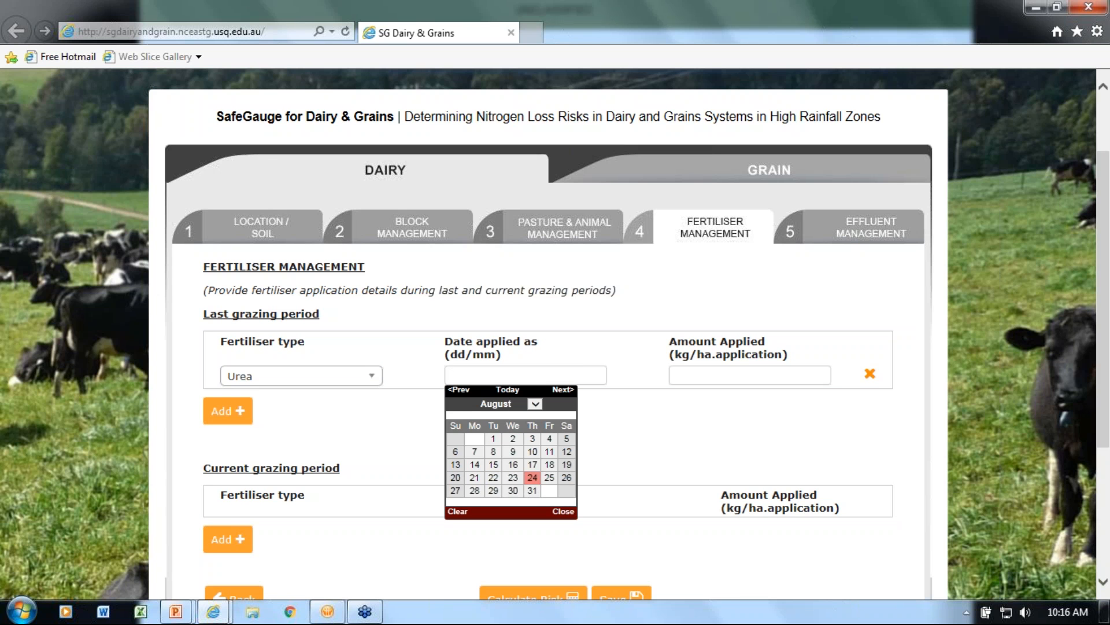
click(454, 492)
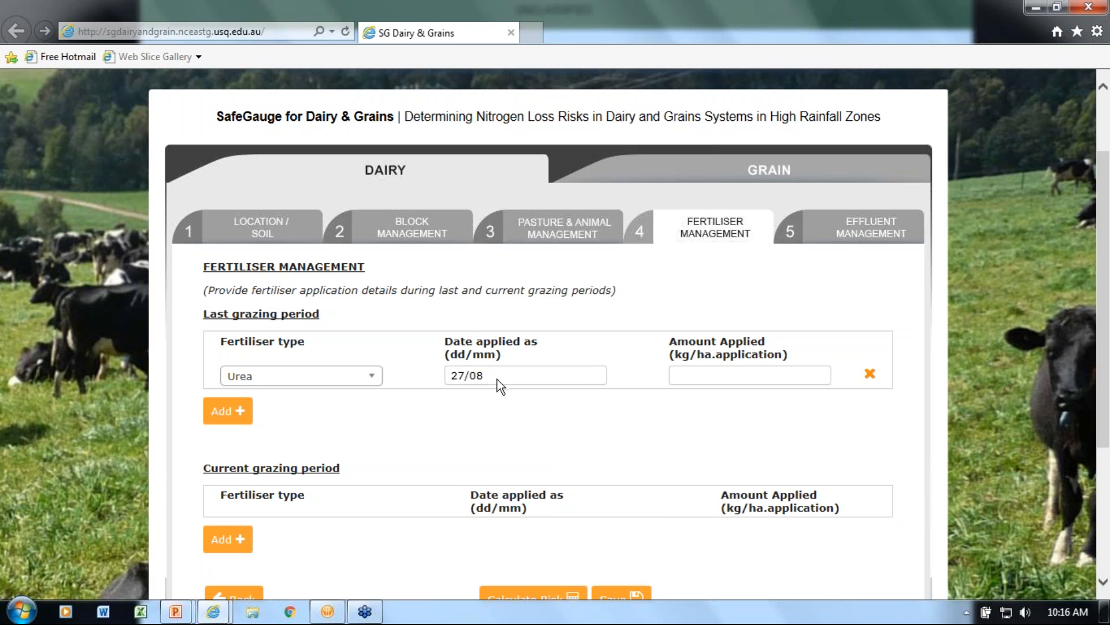
click(679, 375)
click(688, 365)
text(200)
Add a fertiliser entry to the current grazing period
scroll(695, 398, down, 2)
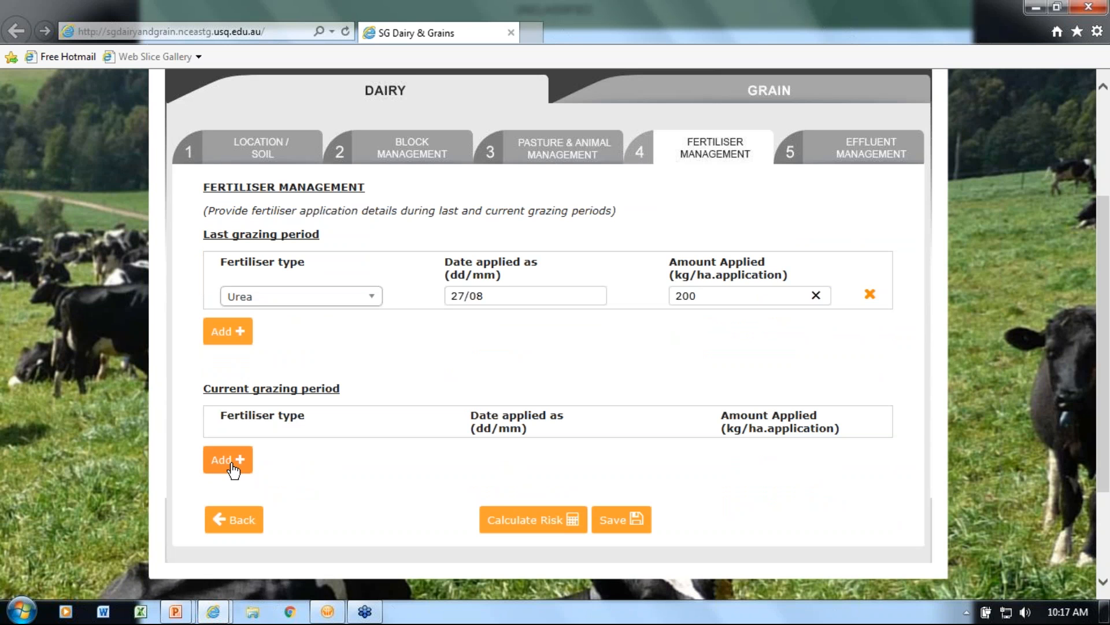
click(230, 460)
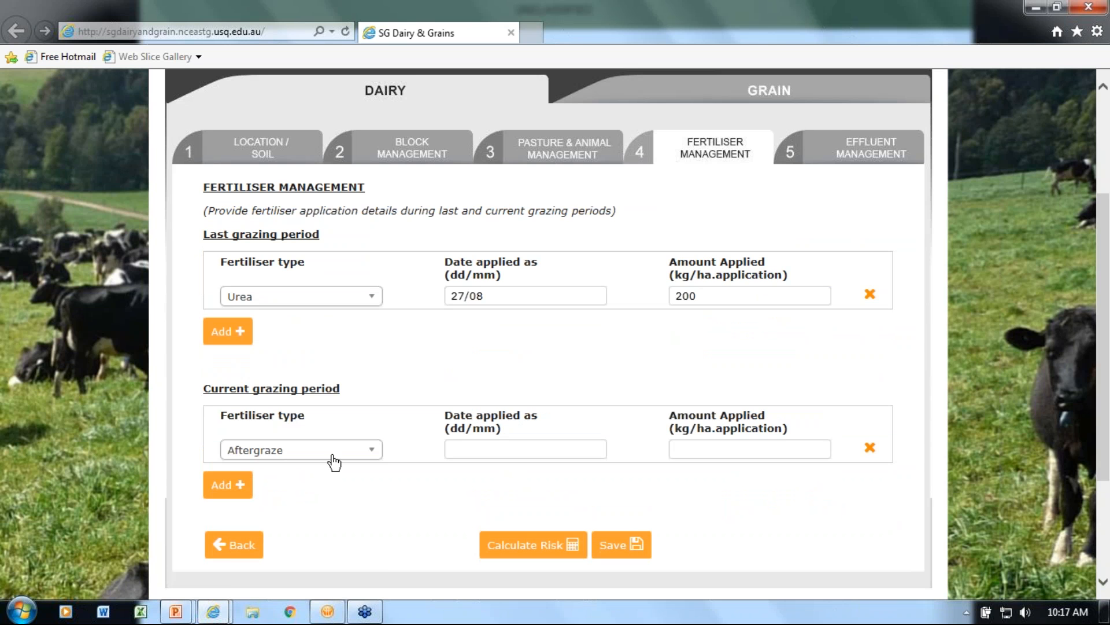
click(370, 450)
drag(372, 527, 374, 592)
scroll(329, 537, down, 5)
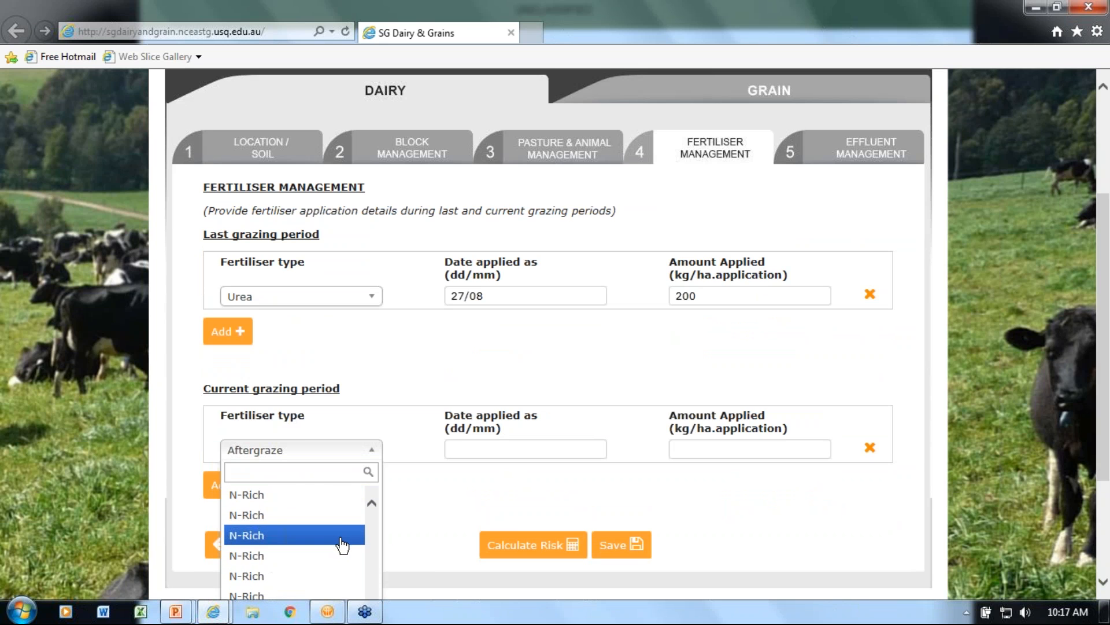
scroll(342, 541, down, 1)
click(428, 489)
Set the current grazing period's fertiliser type to Urea
scroll(428, 488, down, 2)
click(373, 373)
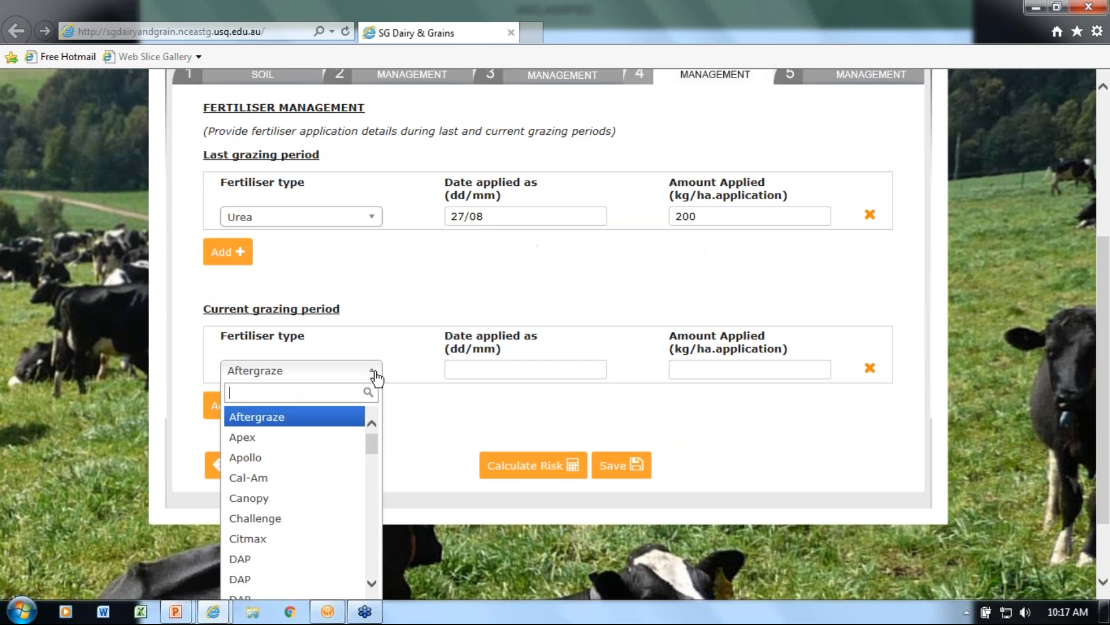
drag(376, 447, 375, 567)
click(338, 591)
For the current grazing period's Urea, set the date applied to 10/10 and the amount to 300 kg/ha per application
click(471, 369)
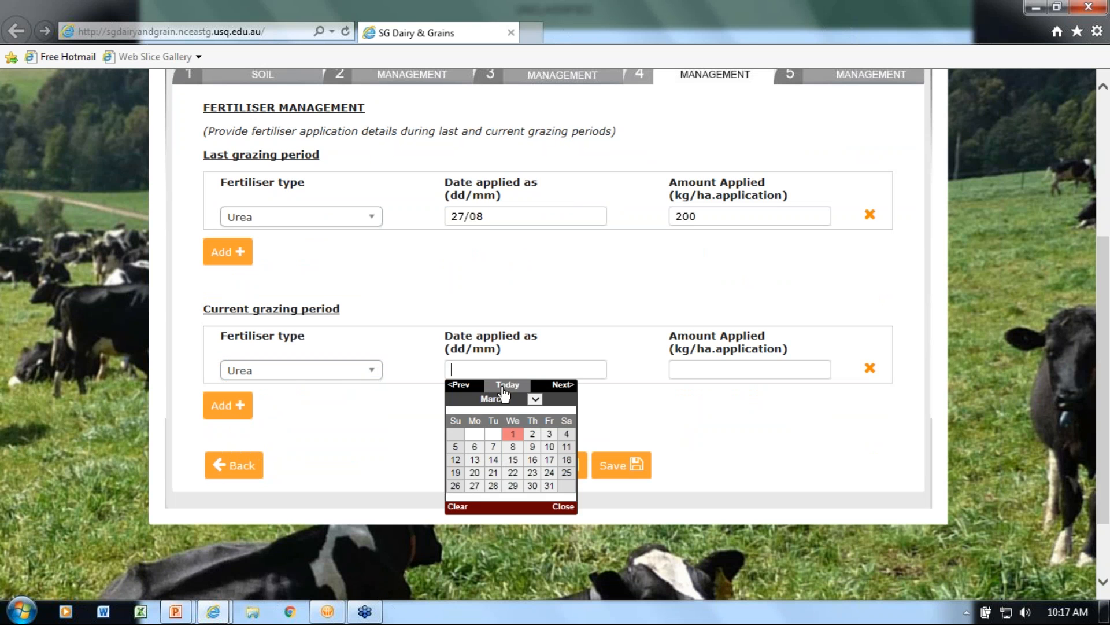
click(535, 399)
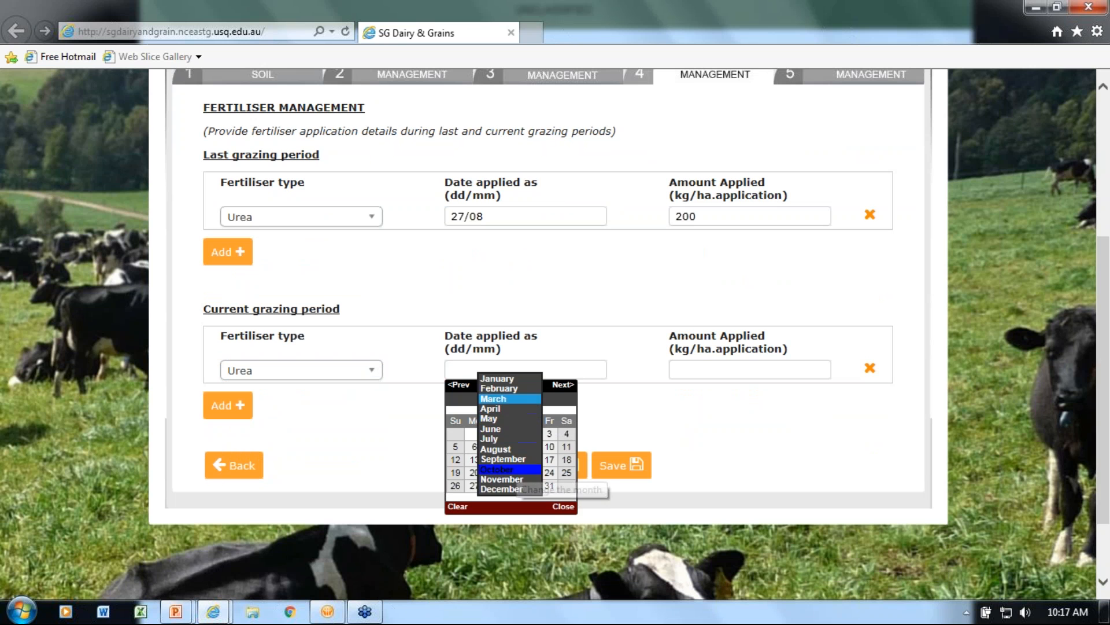
click(497, 469)
click(494, 449)
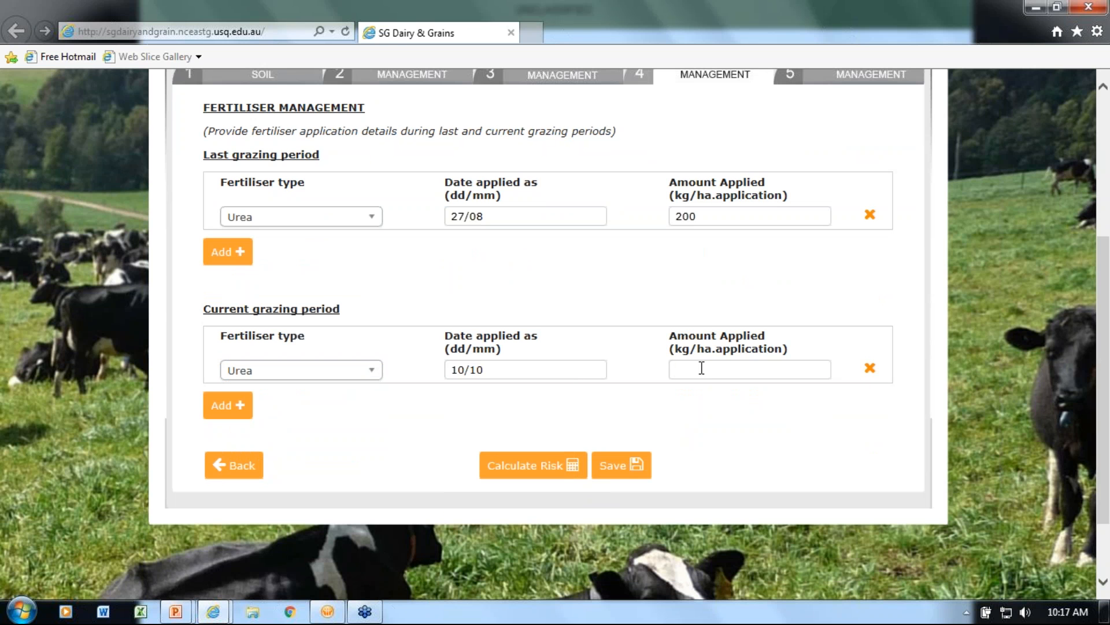
text(300)
In Effluent Management, add an Effluent_liquid entry to the last grazing period
scroll(699, 464, up, 3)
click(867, 231)
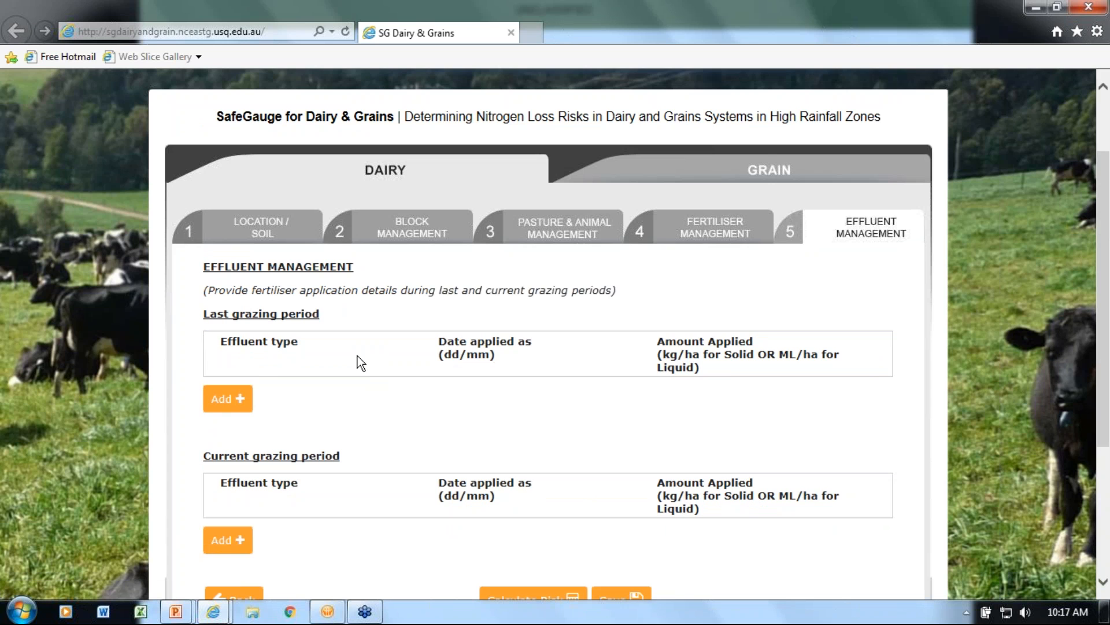
click(239, 401)
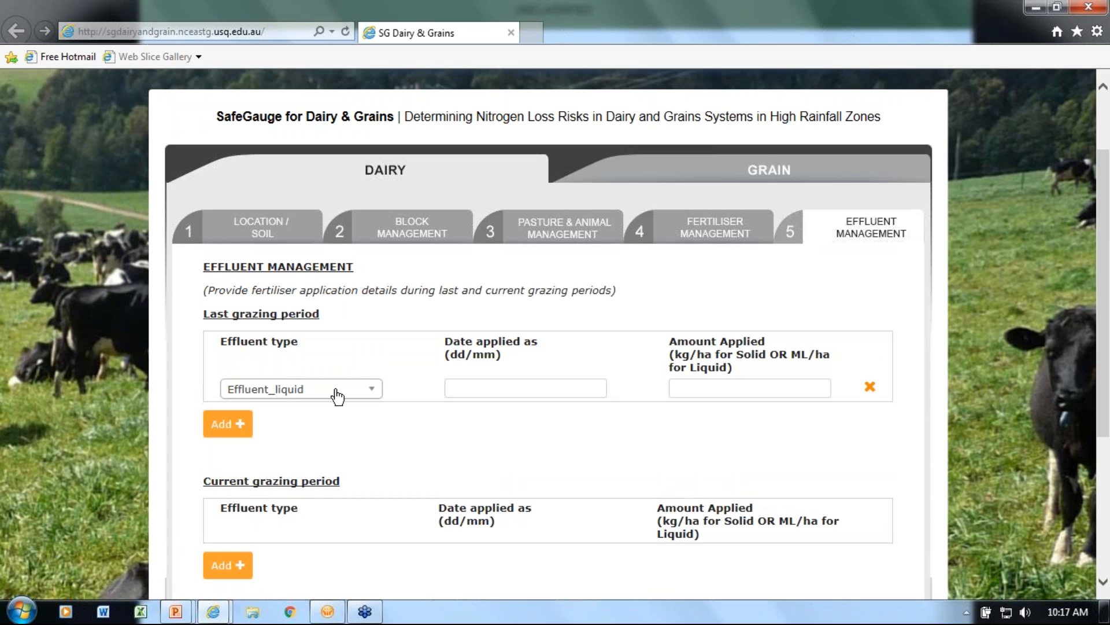
For the last grazing period's liquid effluent, set the date applied to 30/08 and the amount to 2 ML/ha
click(469, 387)
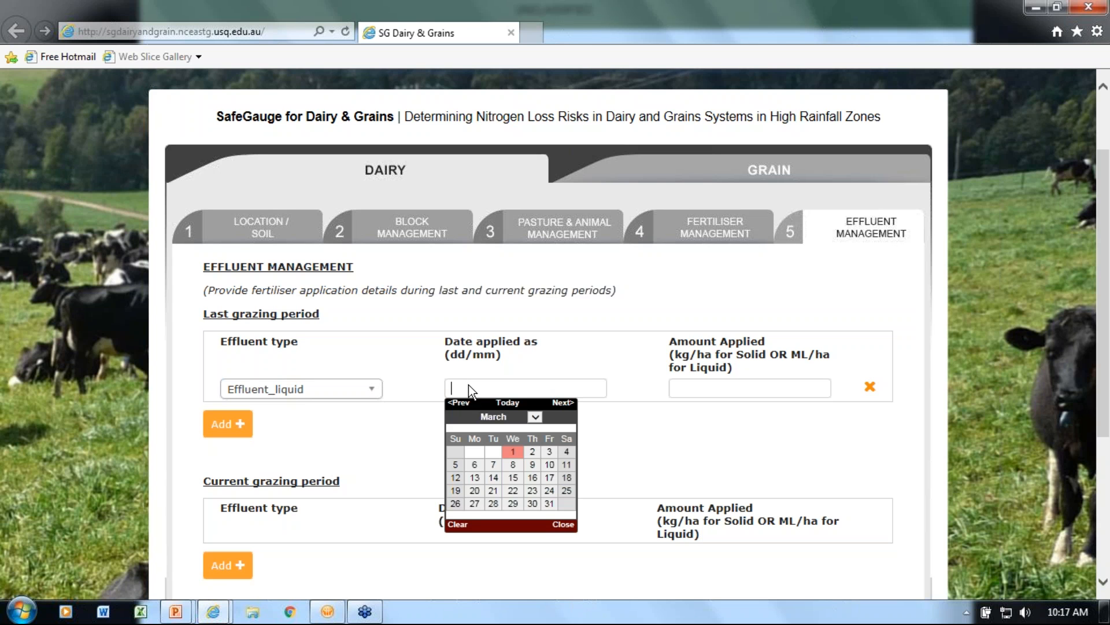
click(535, 417)
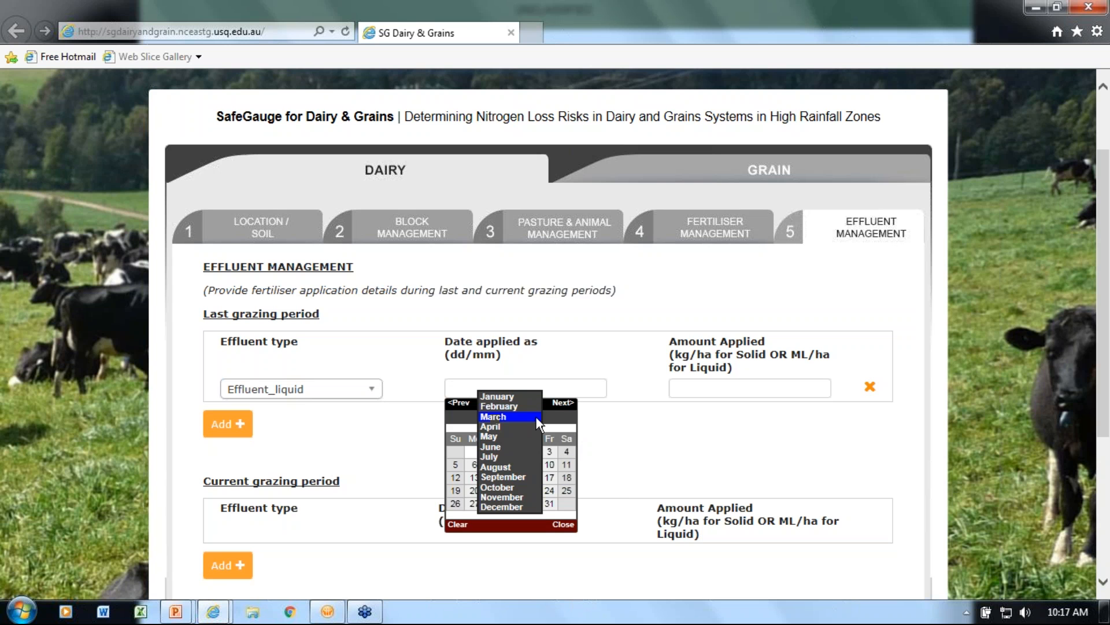
click(496, 467)
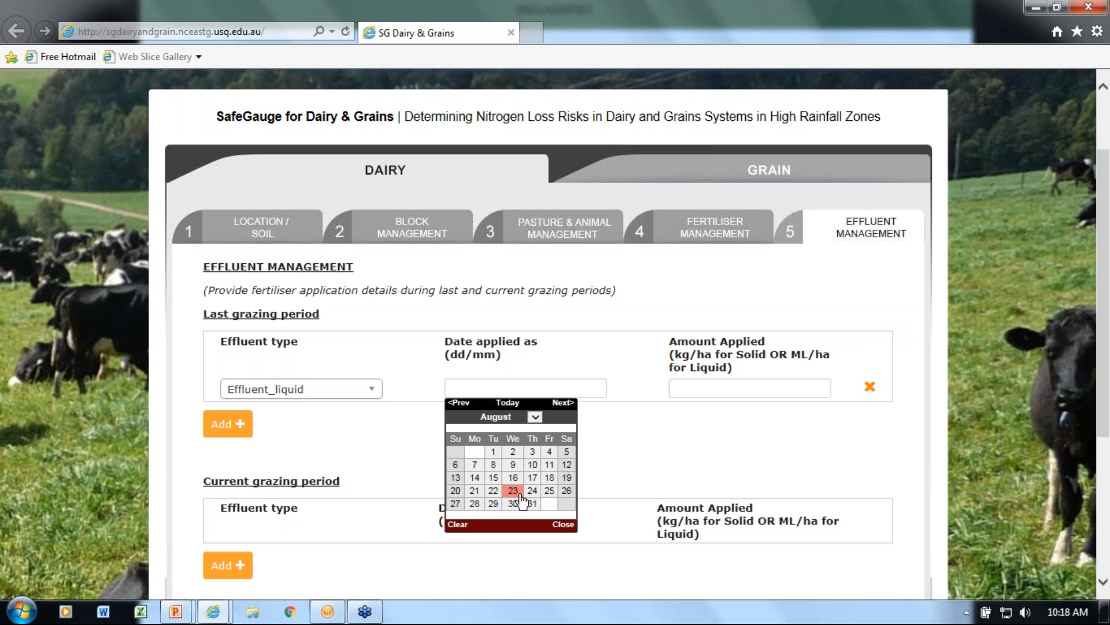
click(515, 503)
click(713, 384)
text(2)
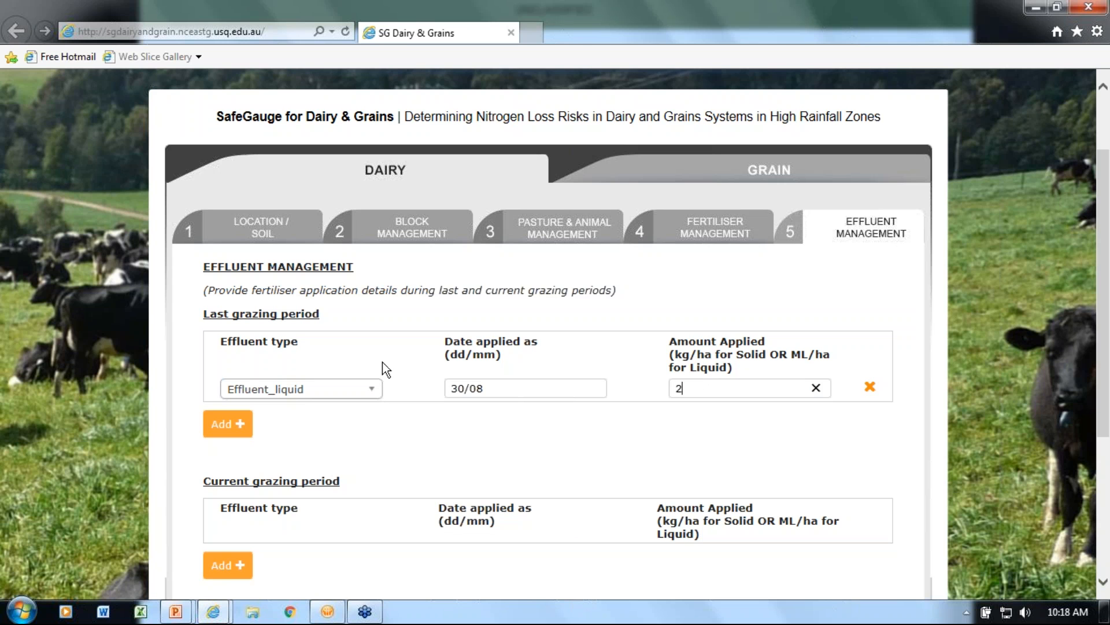
Add an effluent entry to the current grazing period and set its type to Effluent_solid_dry
scroll(370, 461, down, 1)
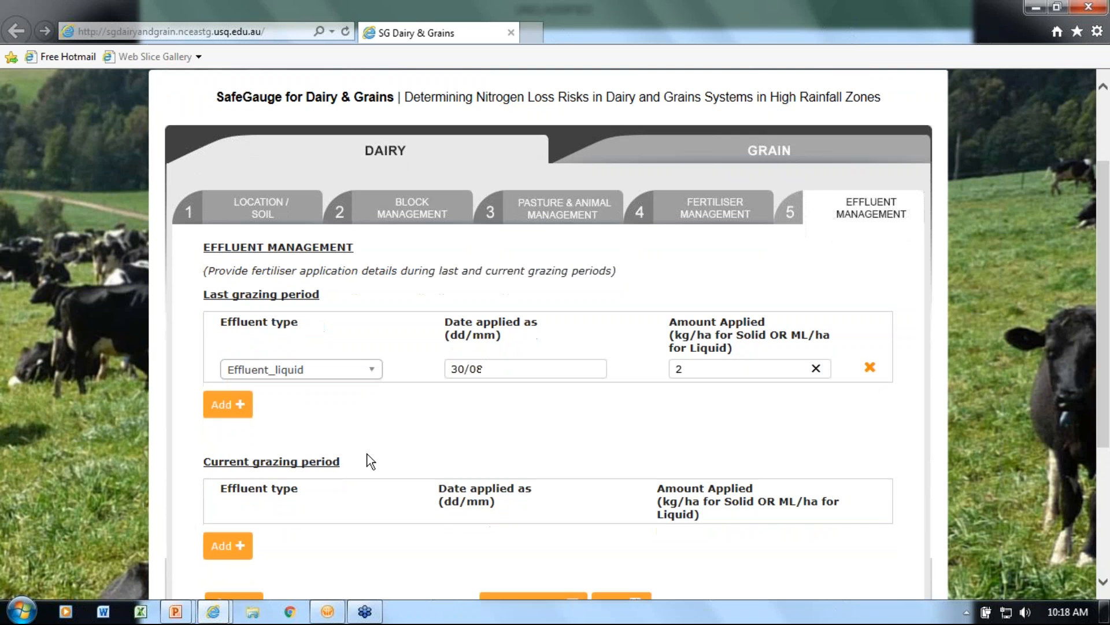
scroll(370, 461, down, 3)
click(227, 485)
click(309, 483)
click(342, 545)
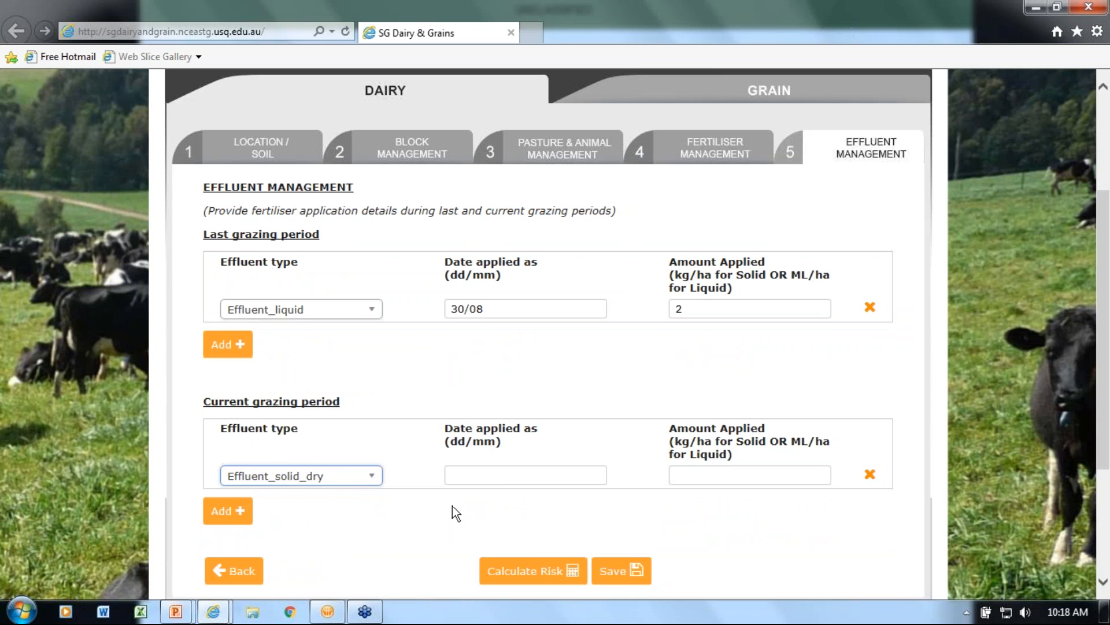
For the current grazing period's dry solid effluent, set the date applied to 01/11 and the amount to 300 kg/ha
click(483, 476)
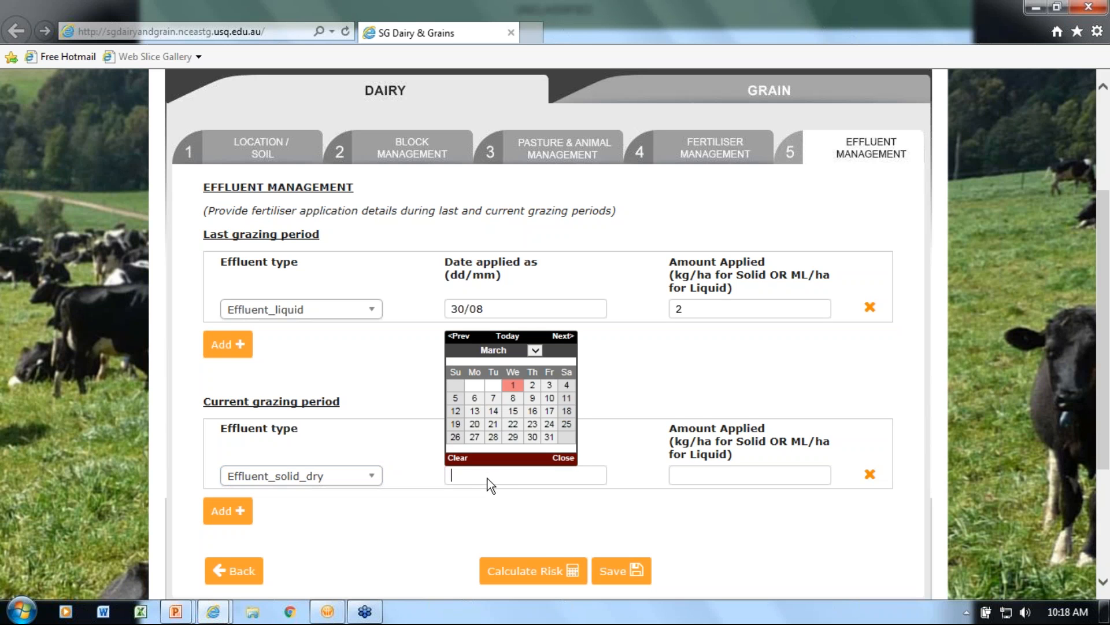
click(536, 350)
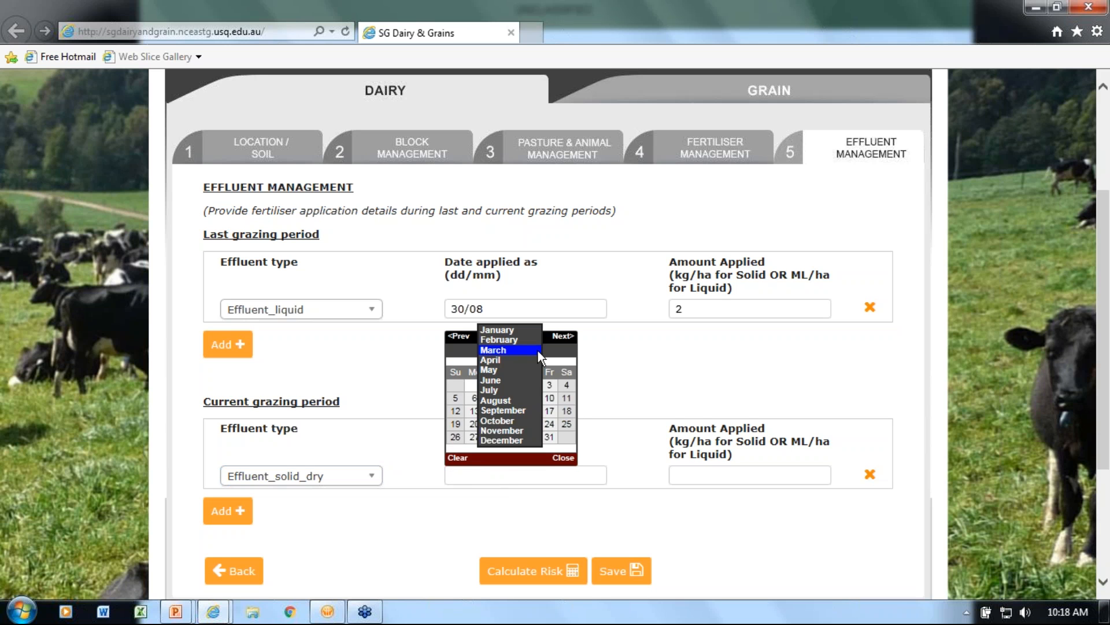
click(531, 431)
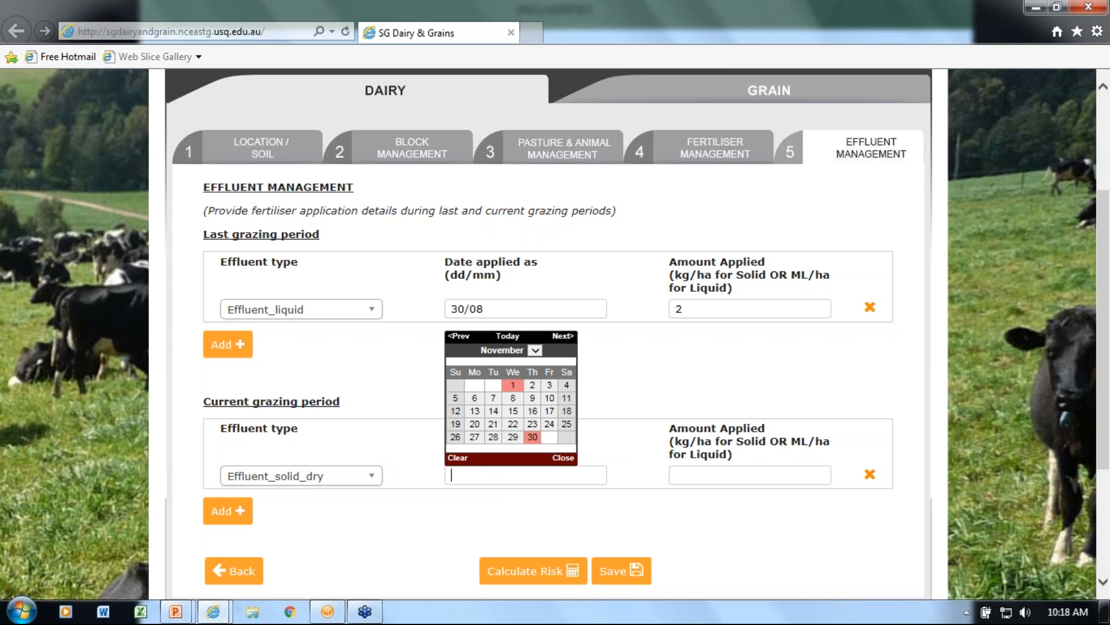
click(513, 385)
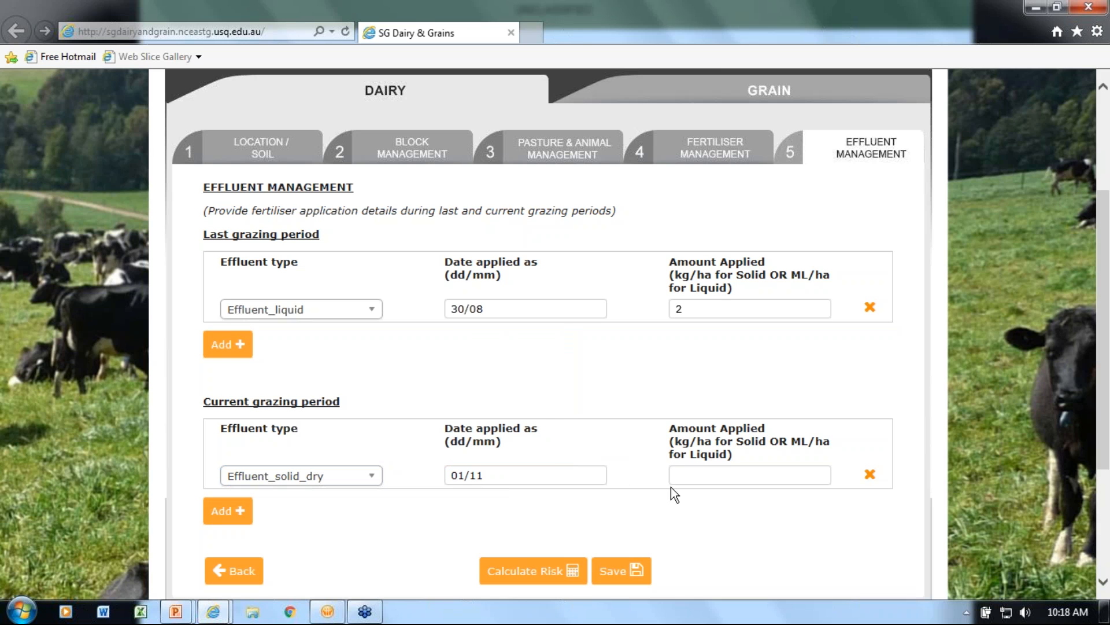
click(694, 470)
text(300)
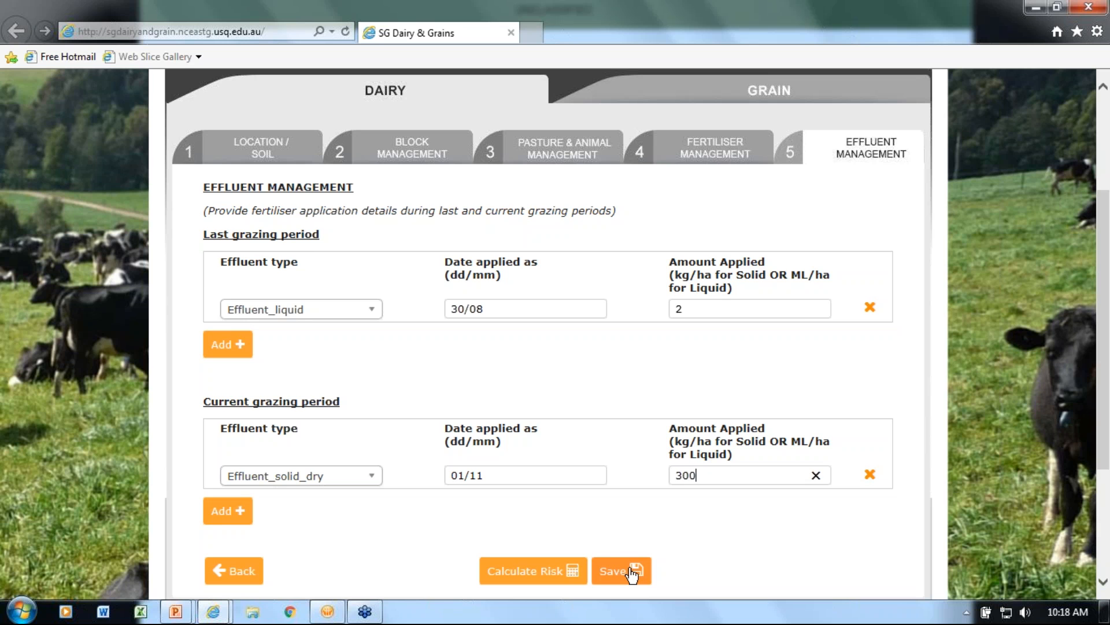
Save the Dairy1 assessment and calculate its risk
click(633, 572)
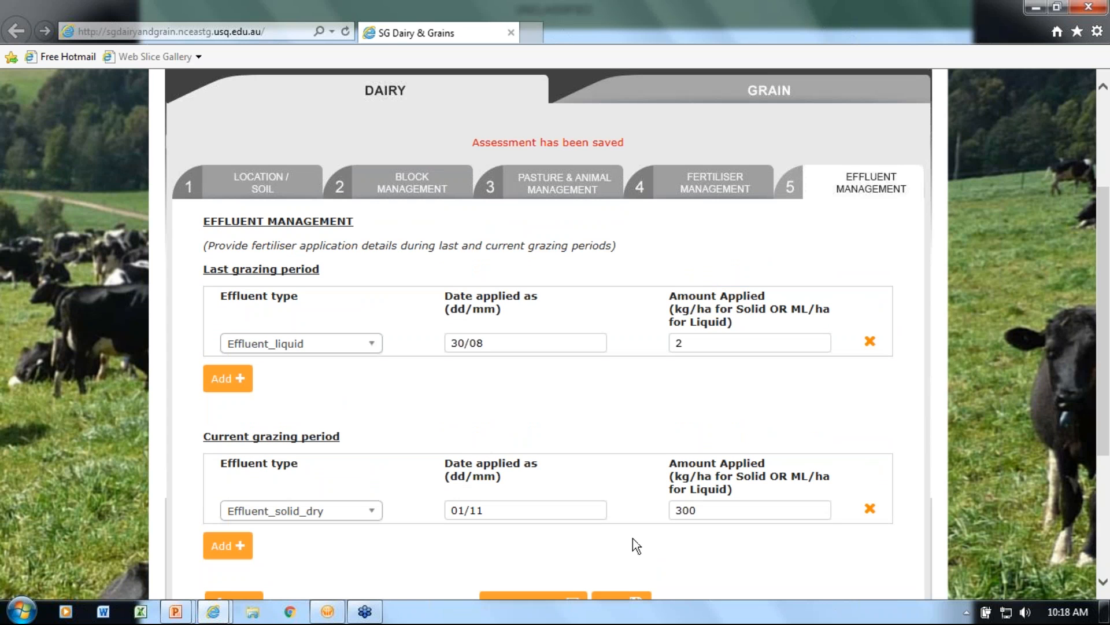
scroll(633, 538, down, 3)
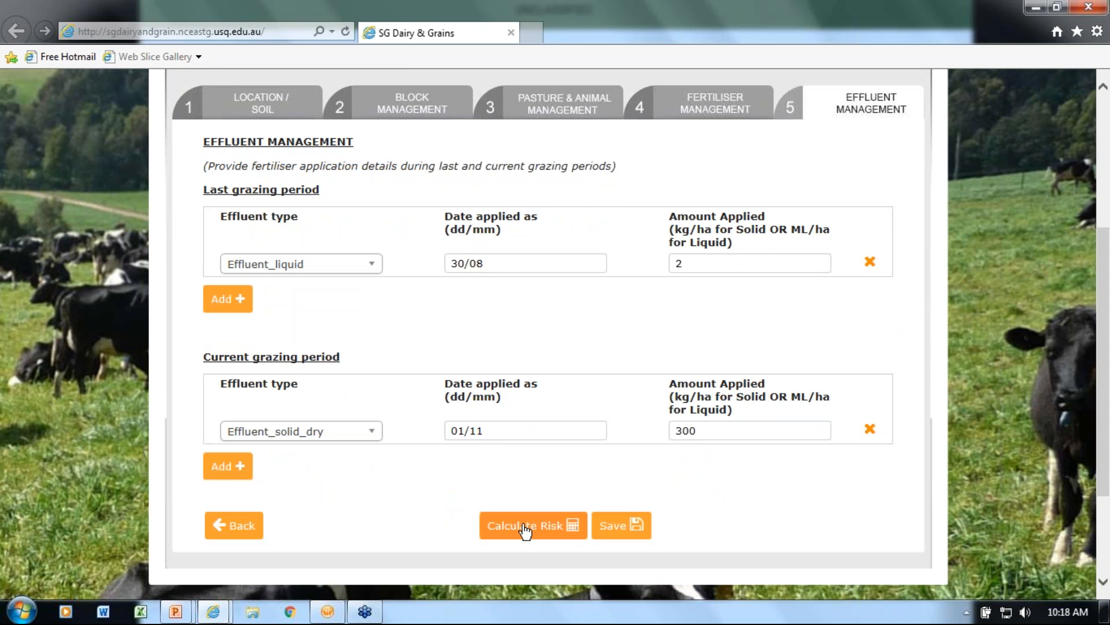
click(525, 530)
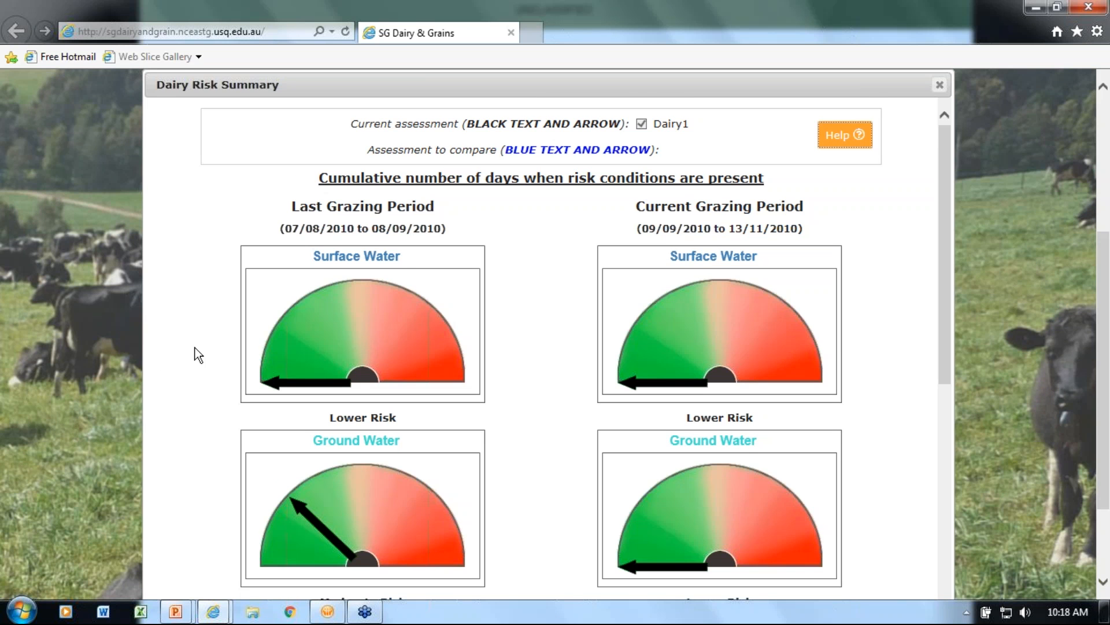
Examine the surface water, ground water and denitrification risk gauges for the last and current grazing periods in the Dairy Risk Summary
scroll(195, 348, down, 3)
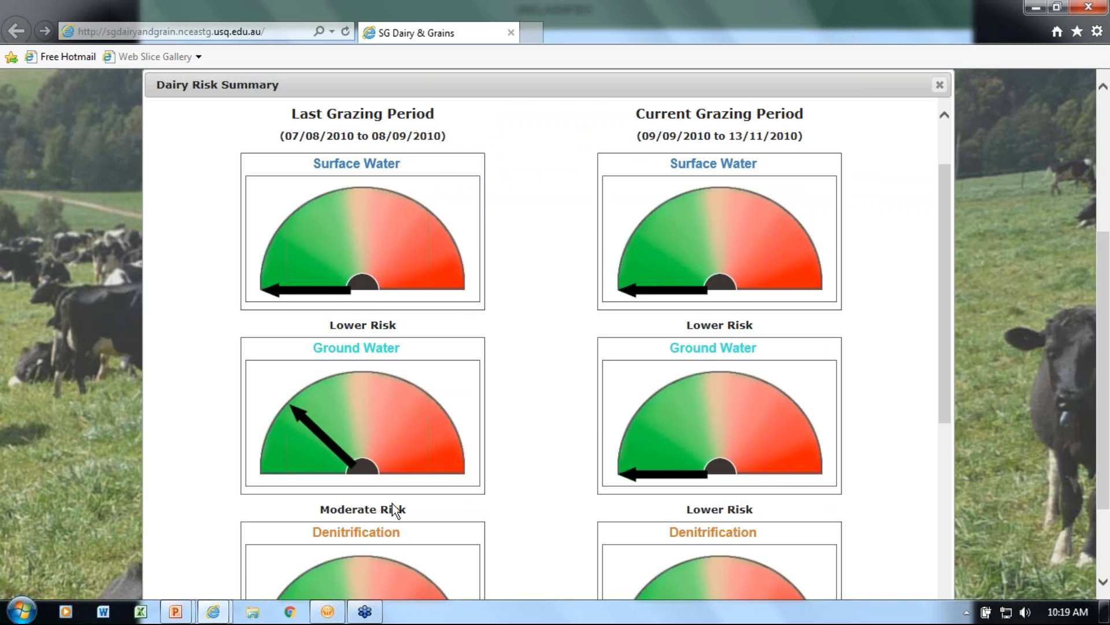
scroll(392, 503, down, 2)
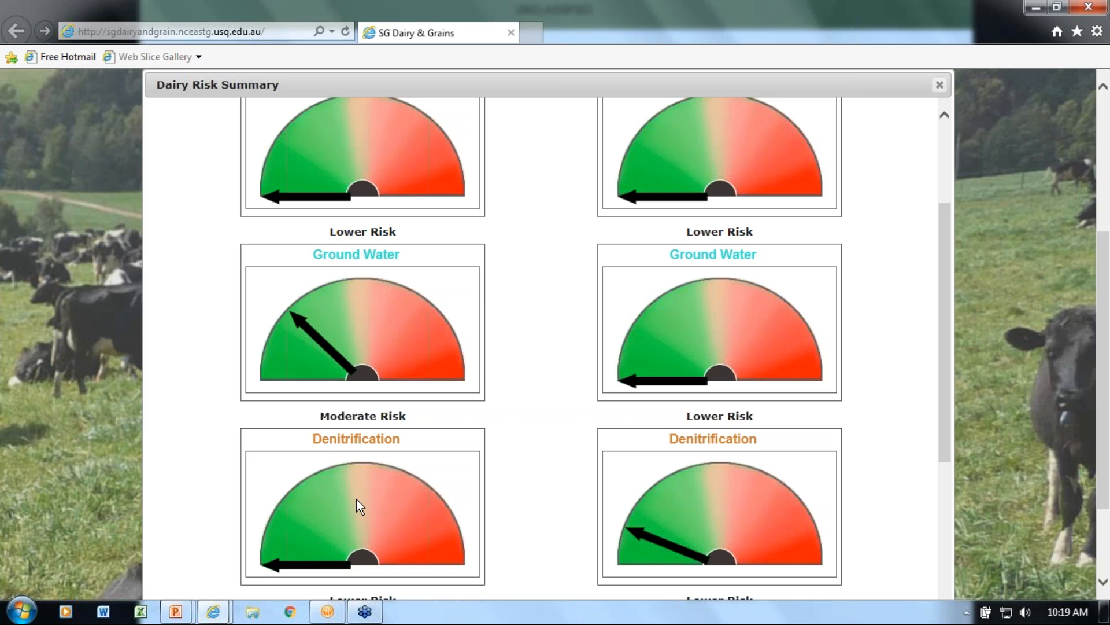
scroll(380, 484, up, 4)
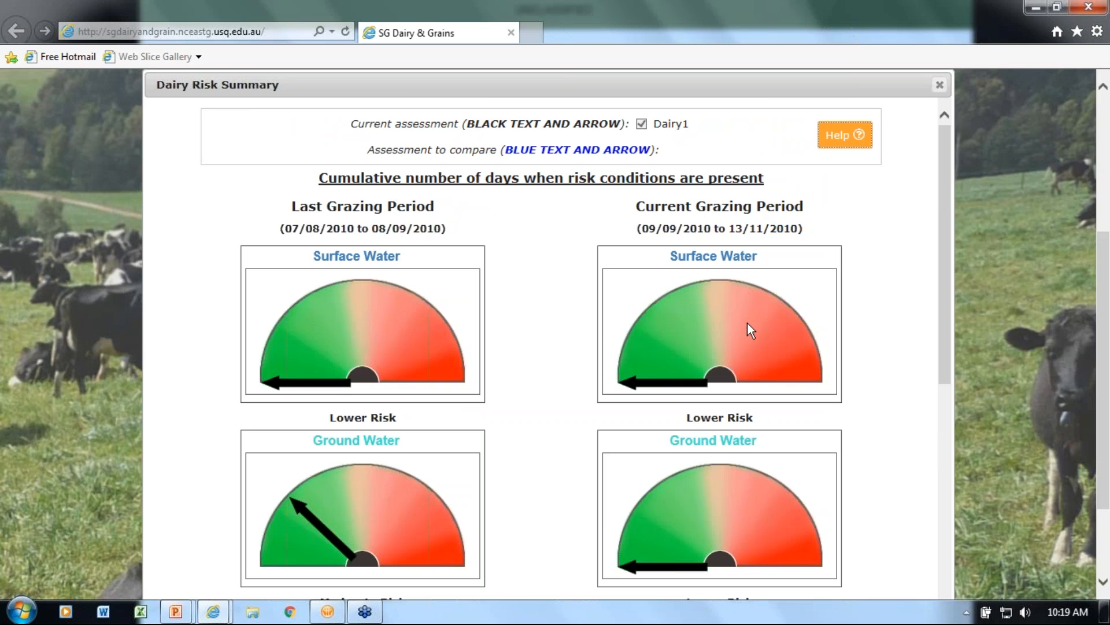
scroll(599, 353, down, 2)
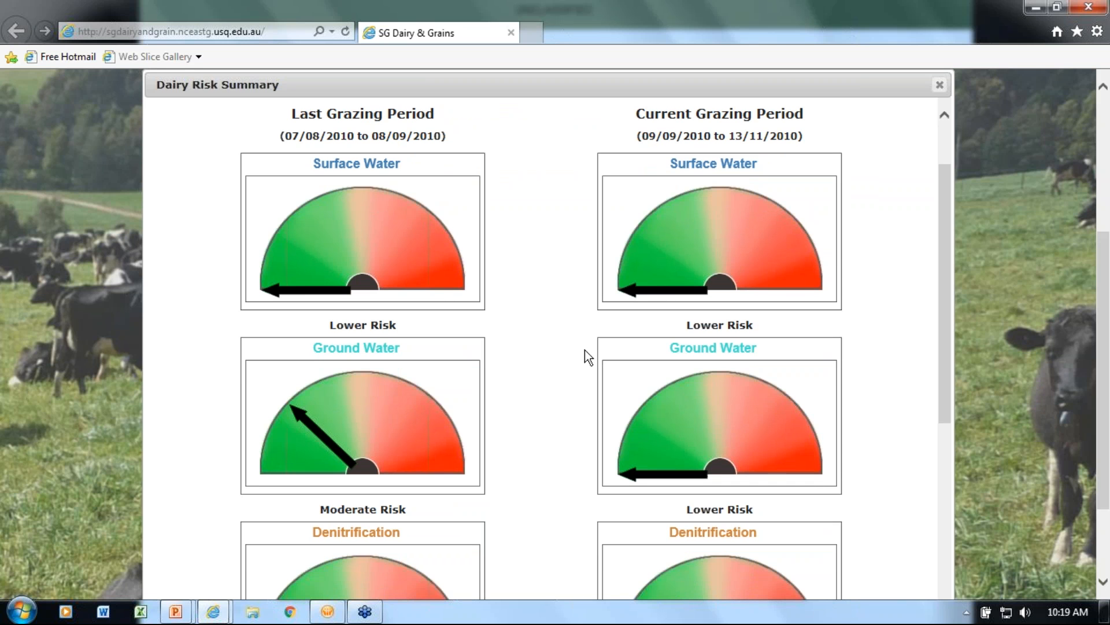
scroll(585, 350, down, 2)
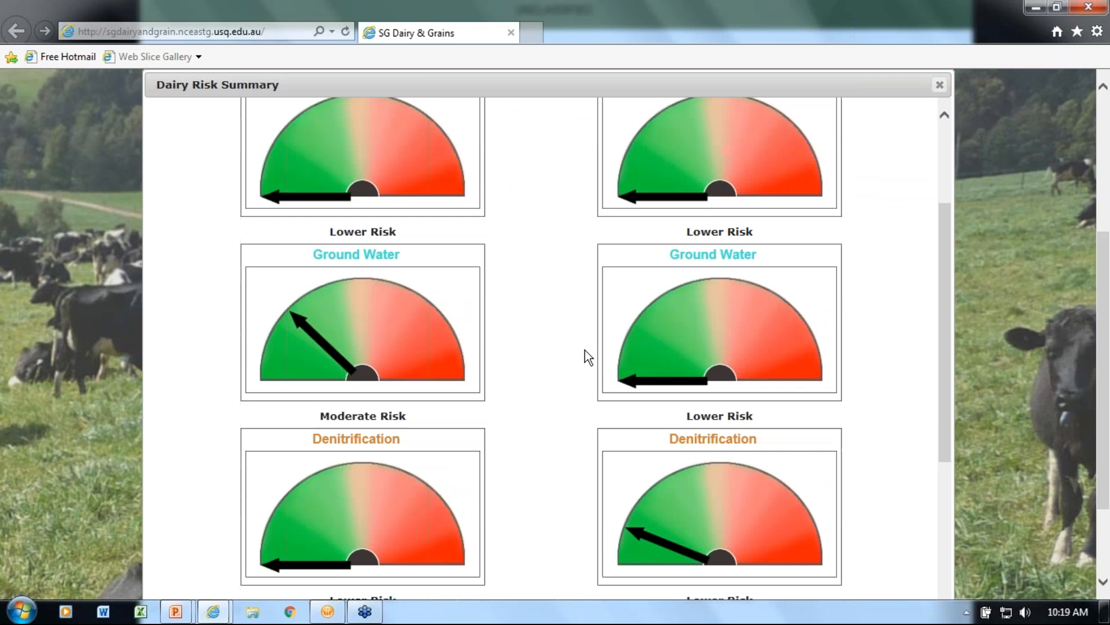
scroll(584, 350, down, 2)
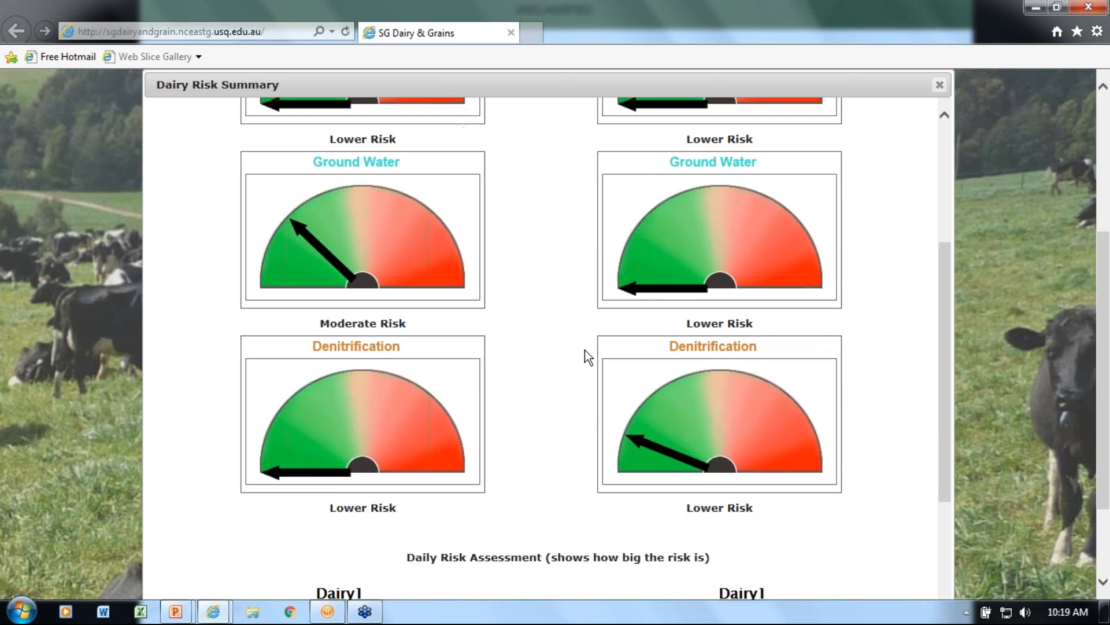
scroll(584, 357, down, 1)
scroll(585, 349, down, 5)
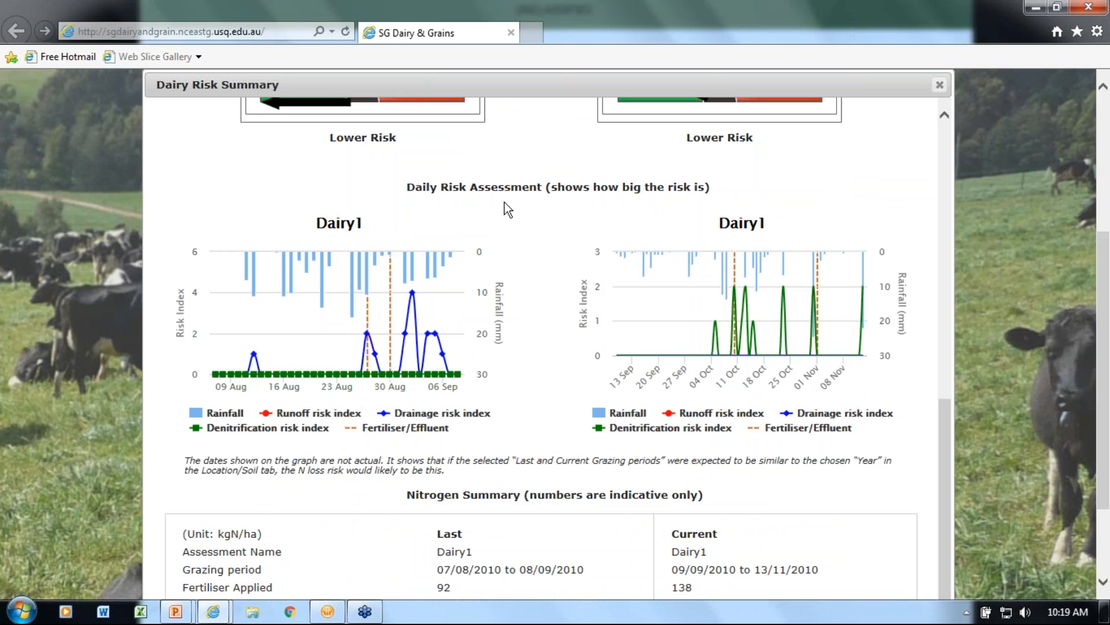
mouse_move(379, 259)
scroll(516, 156, up, 4)
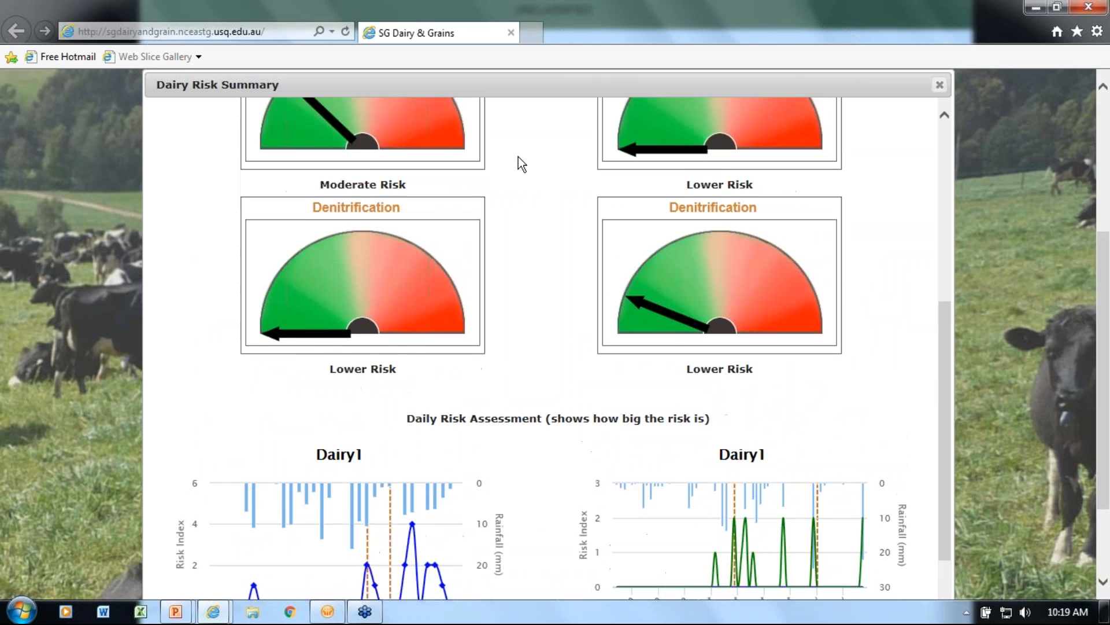
scroll(519, 157, up, 7)
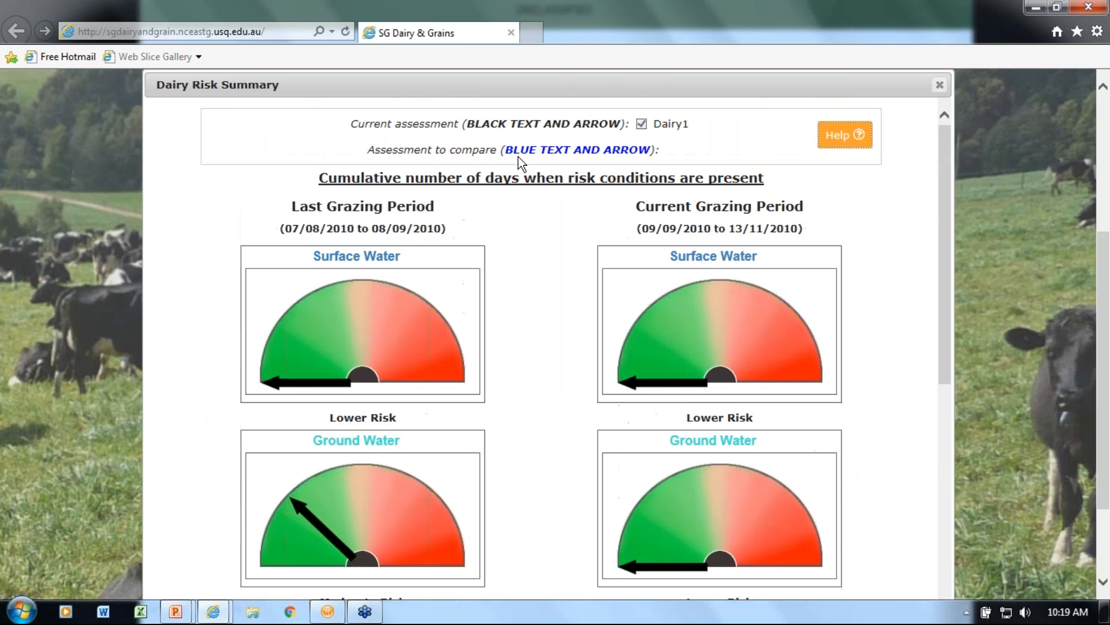
scroll(518, 157, up, 2)
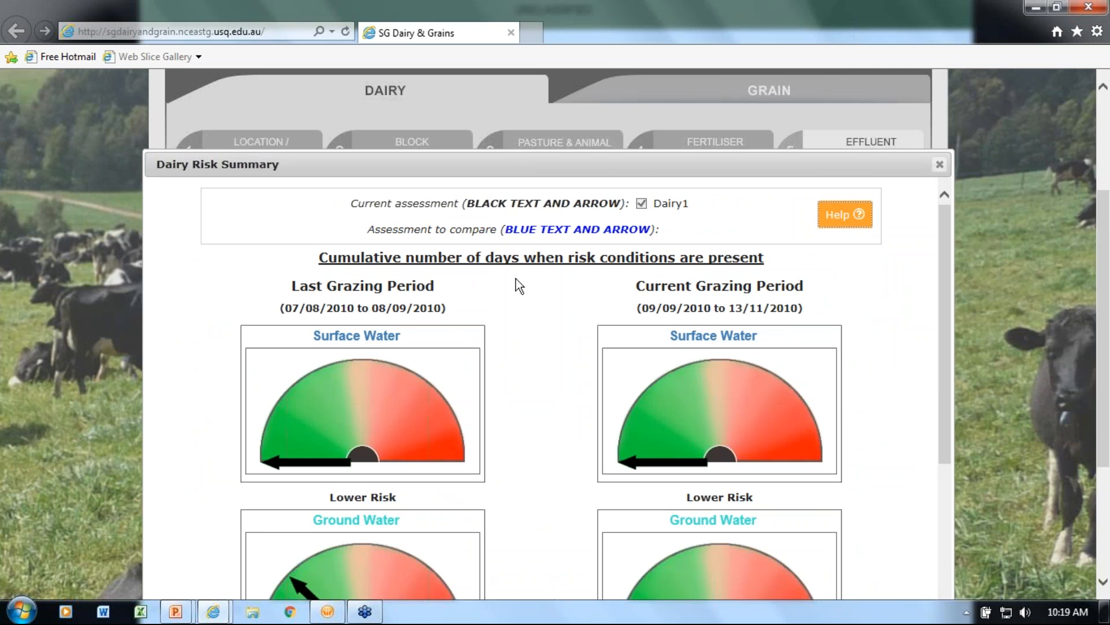
Examine the Daily Risk Assessment charts and the Nitrogen Summary table for both grazing periods
scroll(515, 278, down, 7)
scroll(516, 278, down, 5)
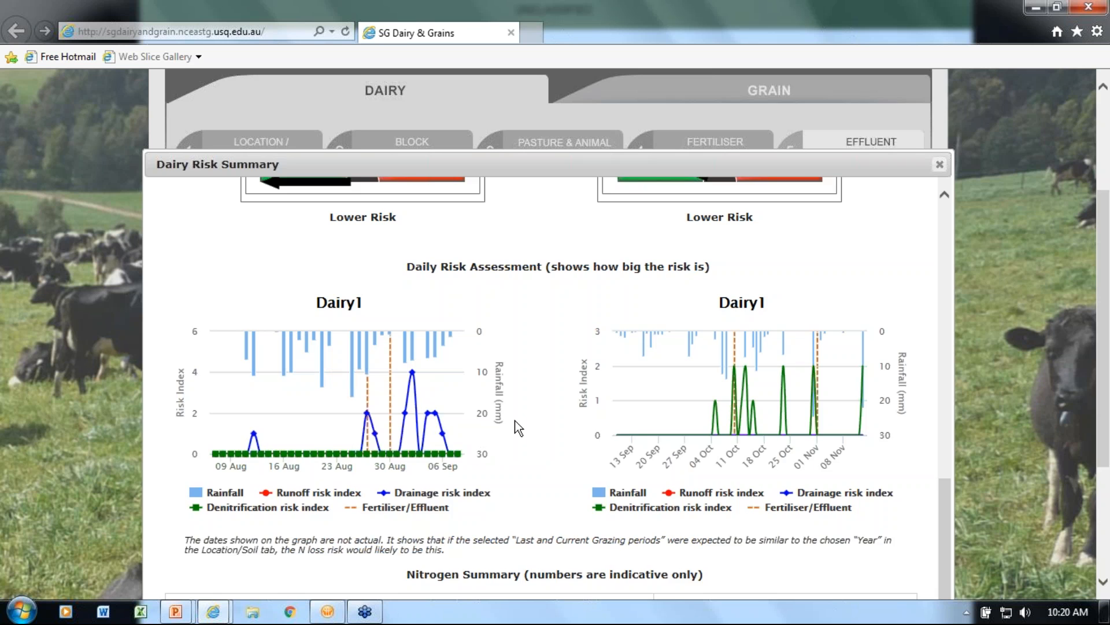
scroll(518, 425, down, 5)
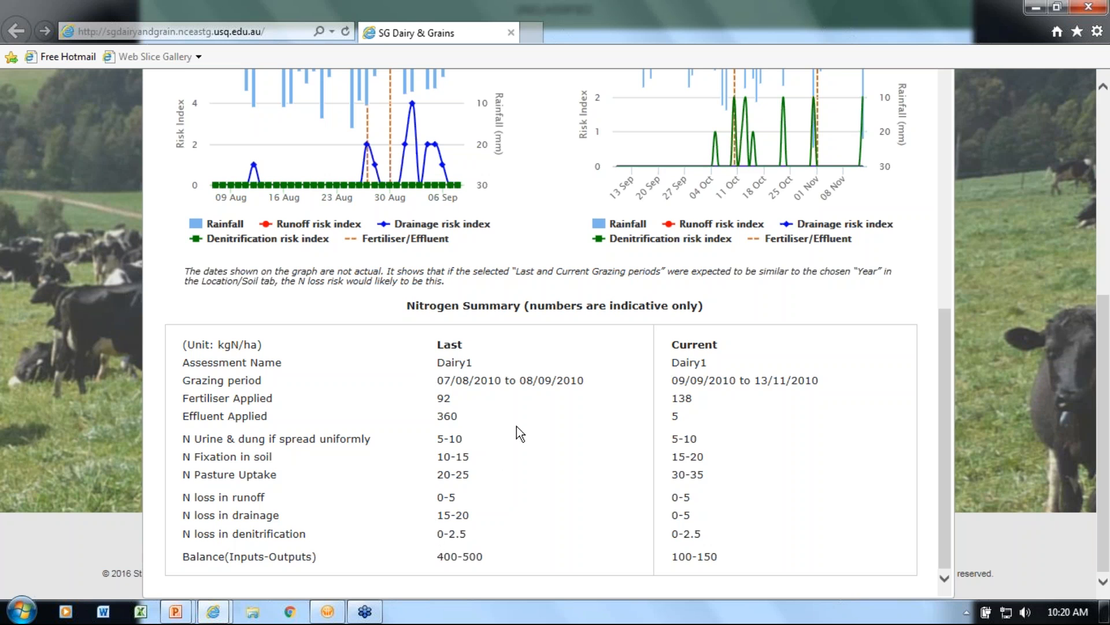
scroll(520, 425, up, 8)
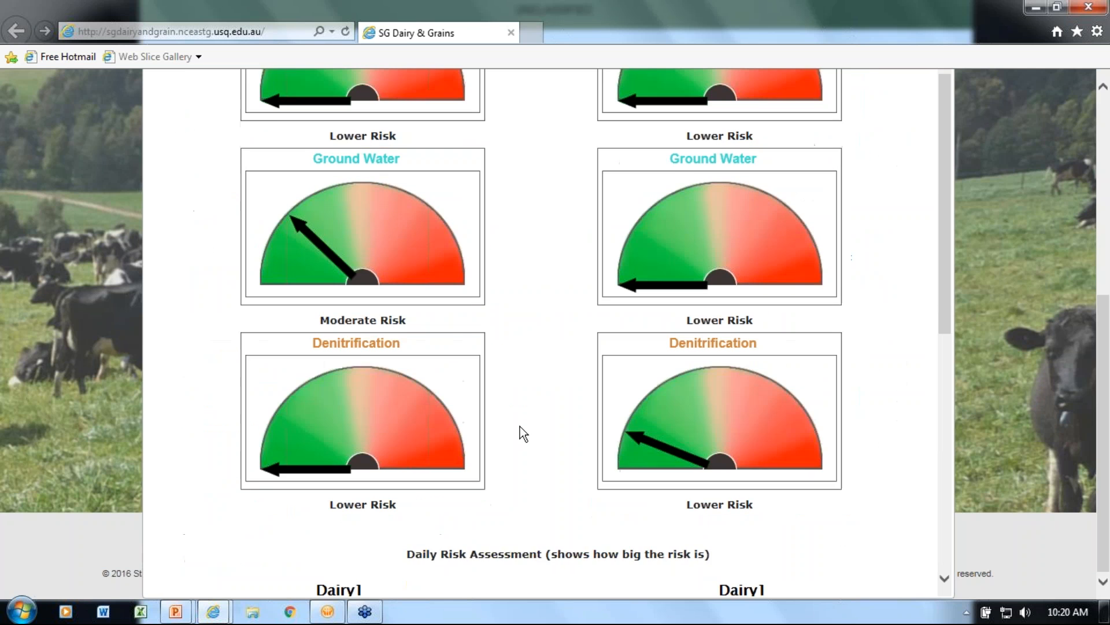
scroll(519, 425, up, 5)
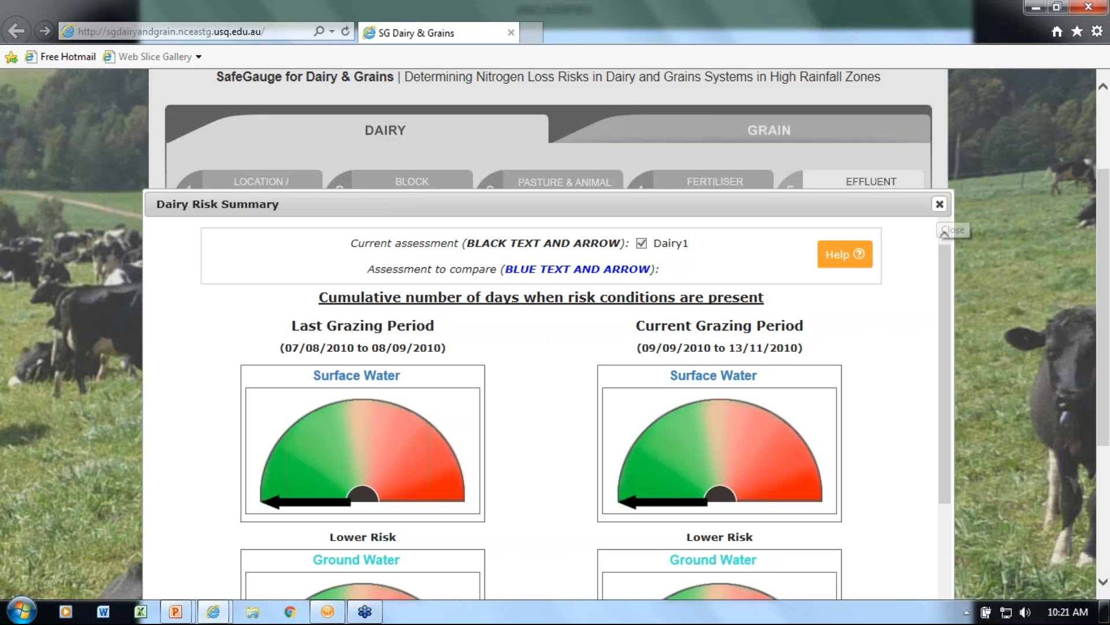
Close the Dairy Risk Summary and return to the list of saved dairy assessments
scroll(940, 212, down, 1)
click(940, 179)
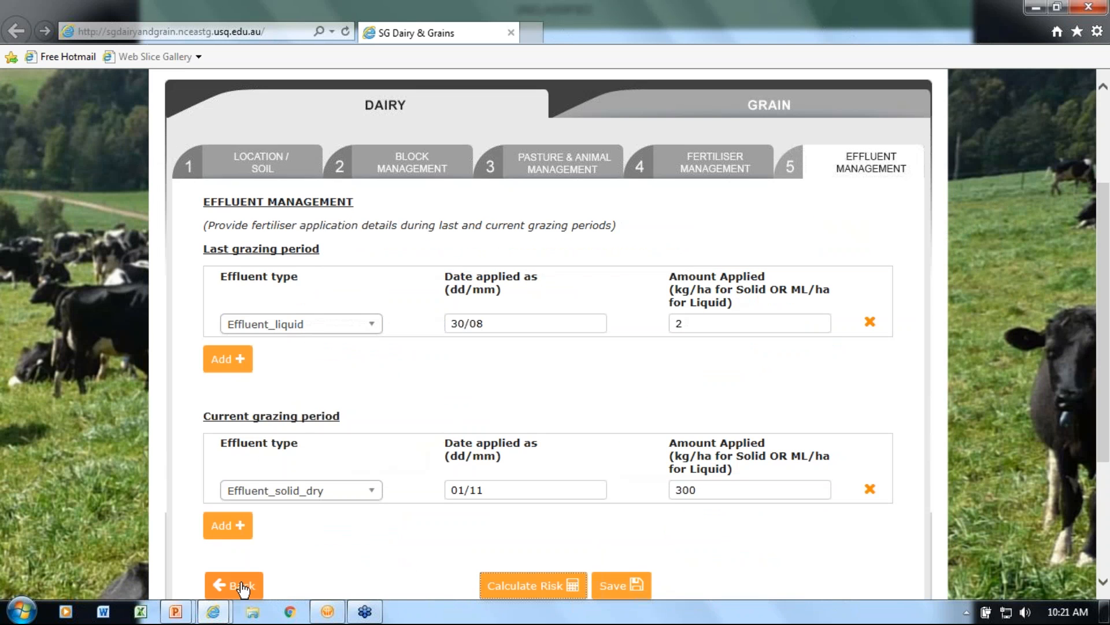
click(240, 585)
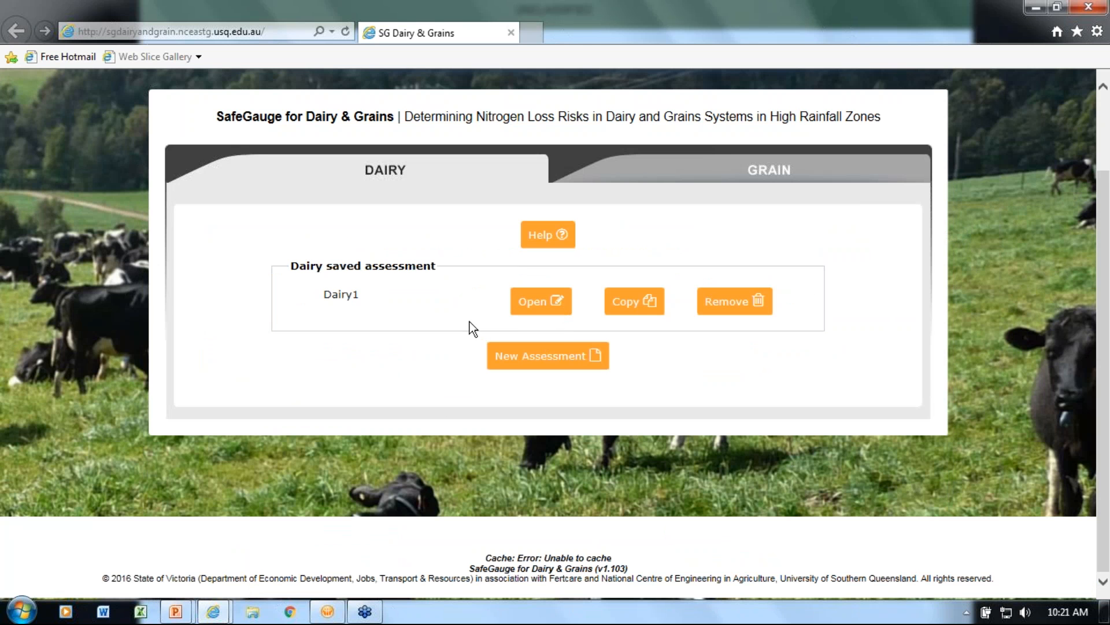
Copy the saved Dairy1 assessment under the name Dairy2
click(638, 300)
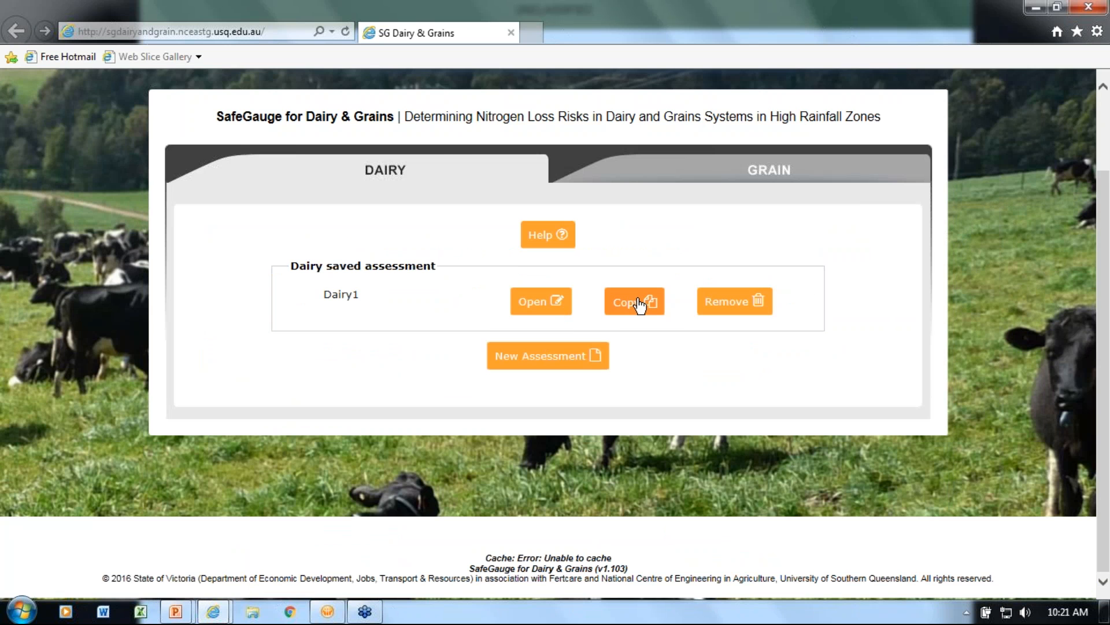
text(Dairy2)
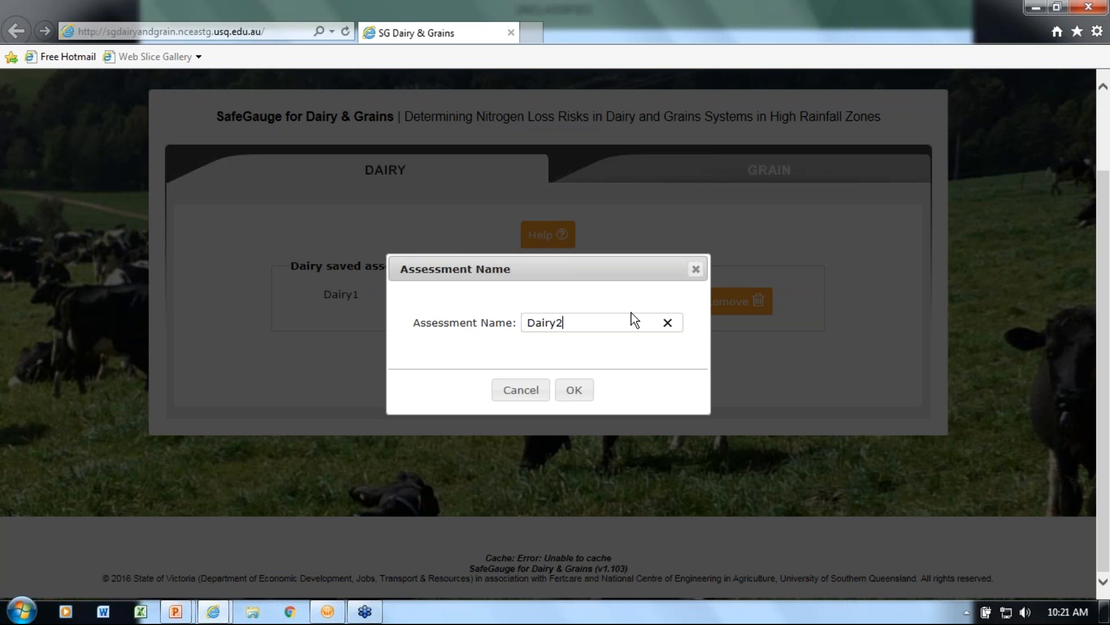
click(577, 397)
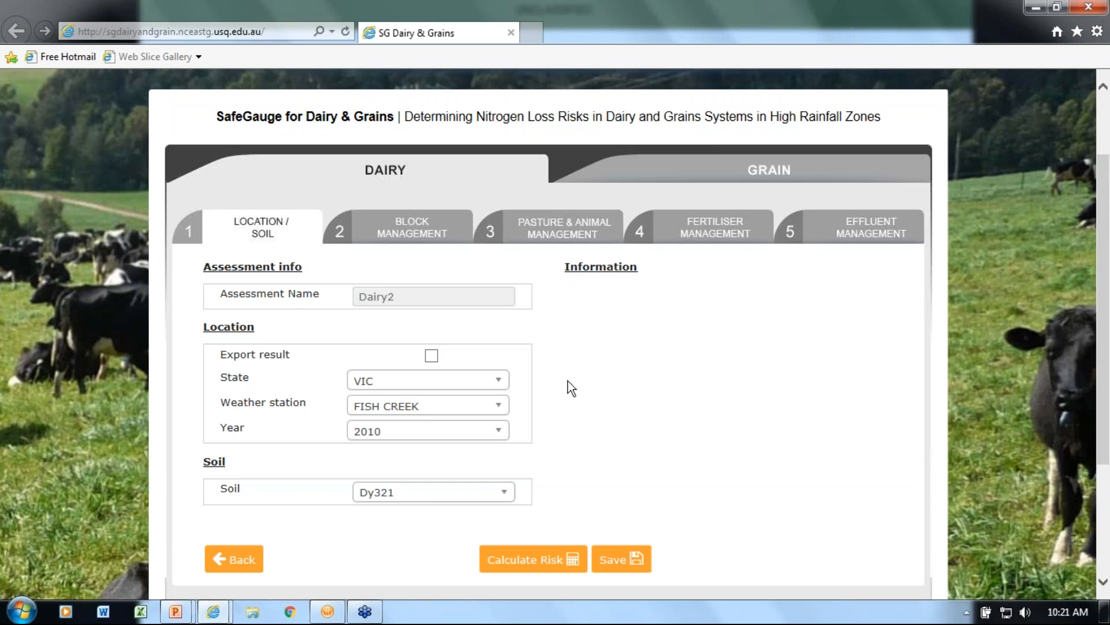
Set the Dairy2 weather station to WARRAGUL and its soil to Dy342
scroll(553, 413, down, 2)
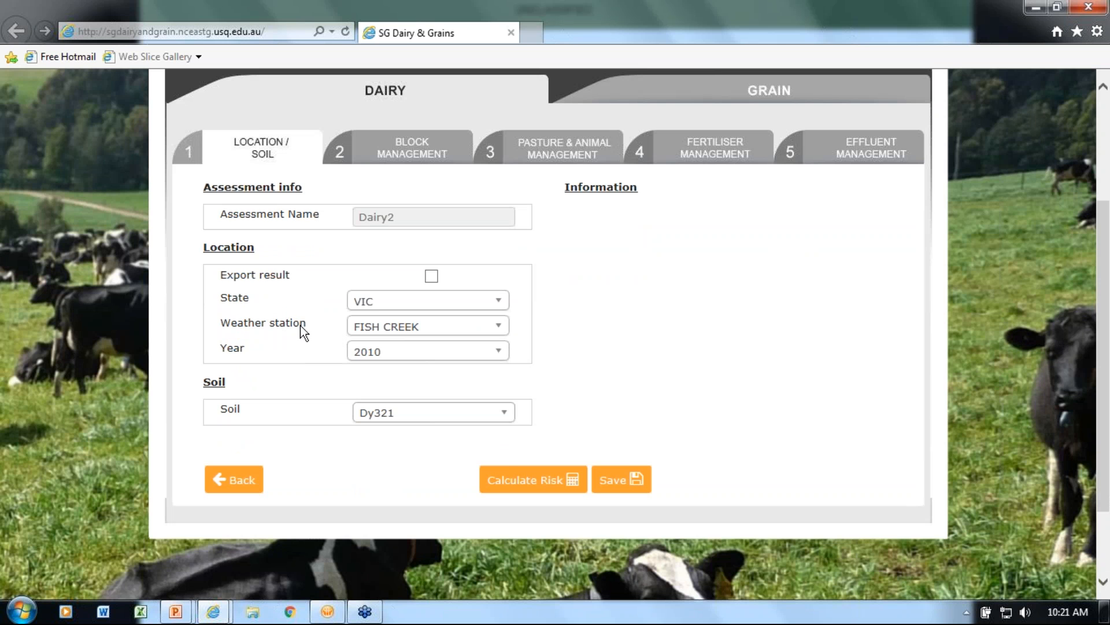
click(498, 333)
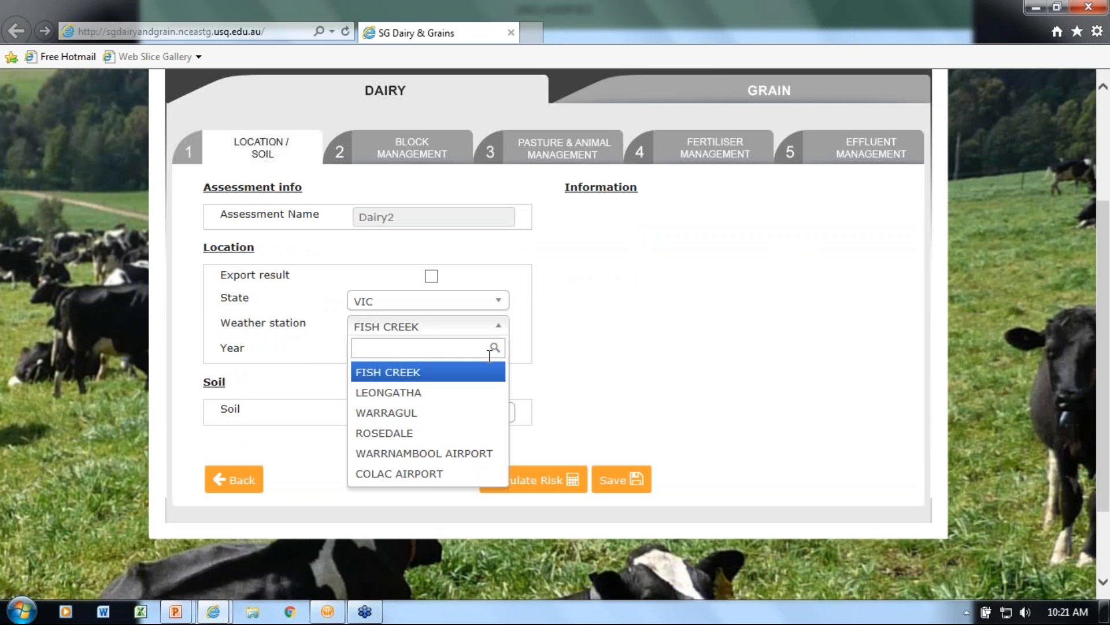
click(458, 420)
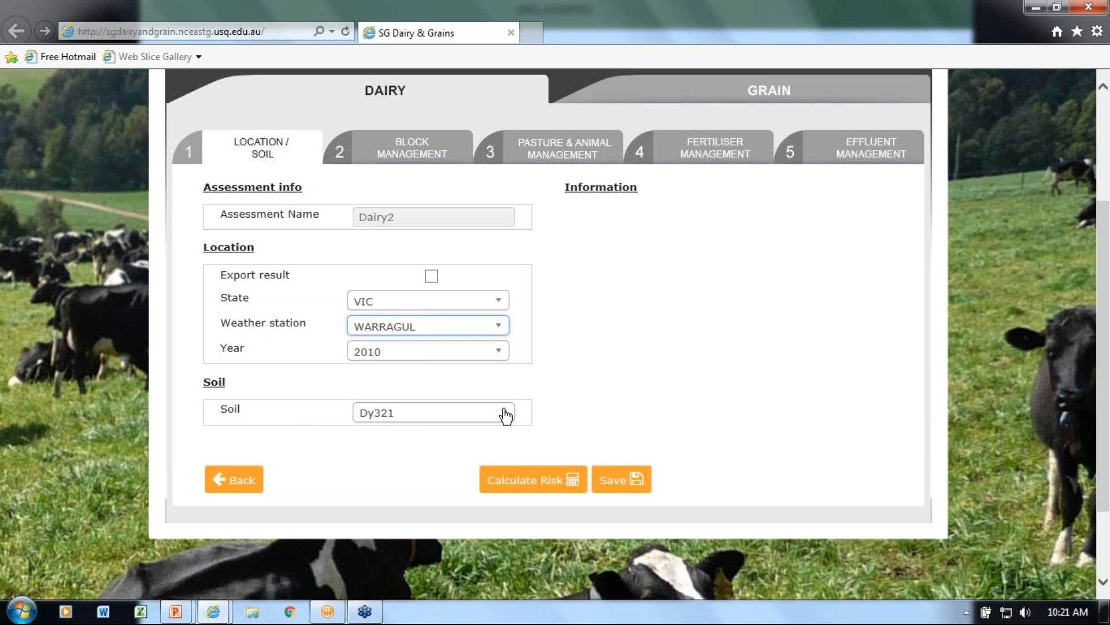
click(504, 413)
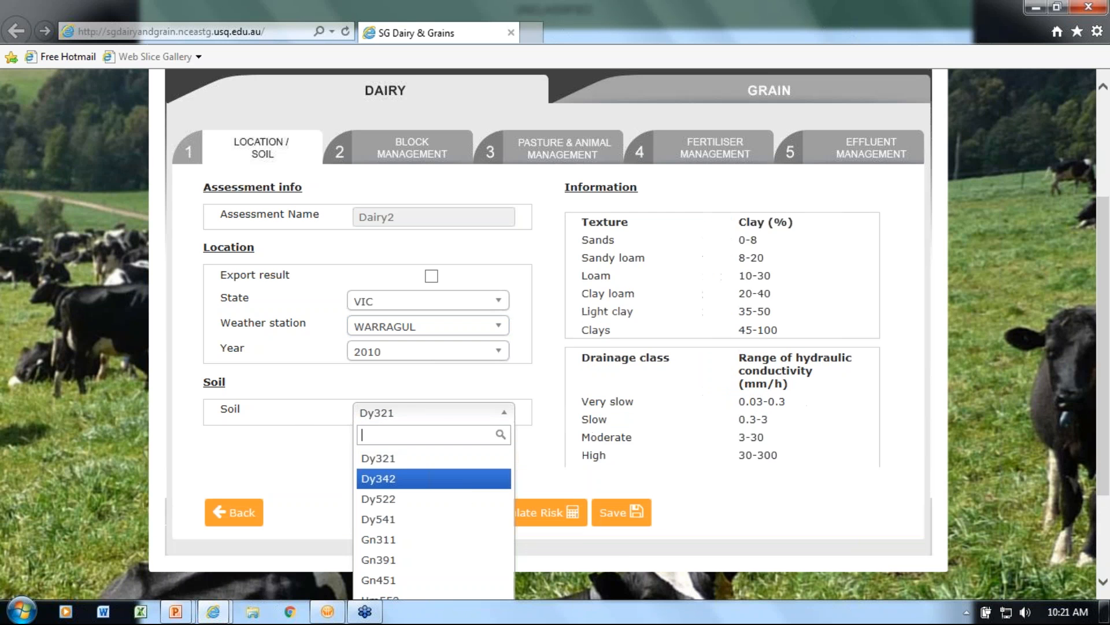
click(463, 489)
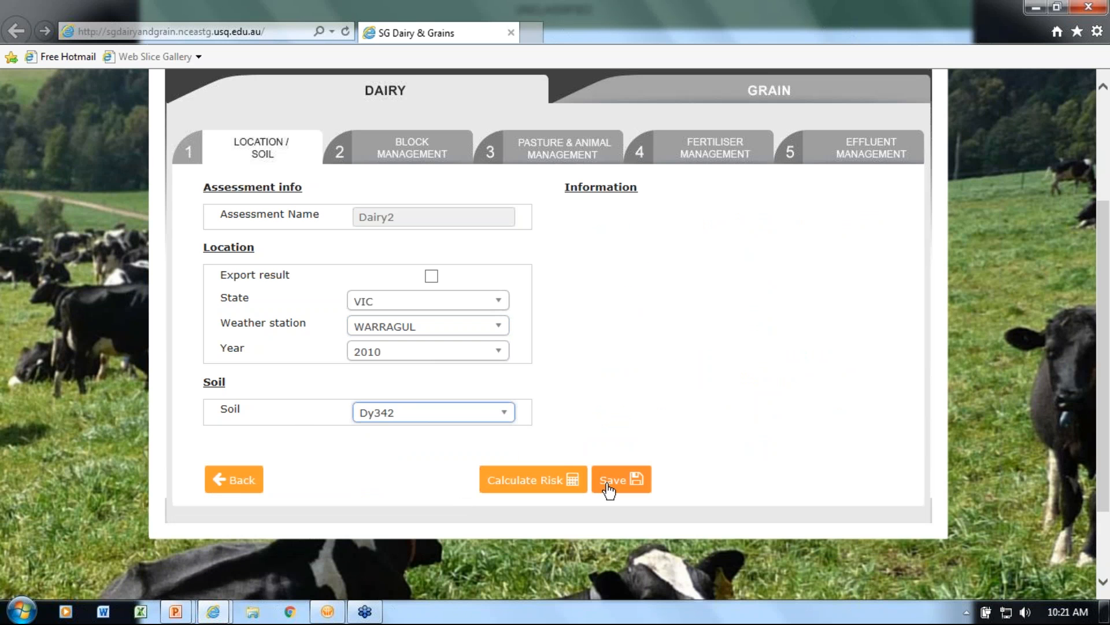
Save the Dairy2 assessment and calculate its risk with Dairy1 as the assessment to compare
click(613, 486)
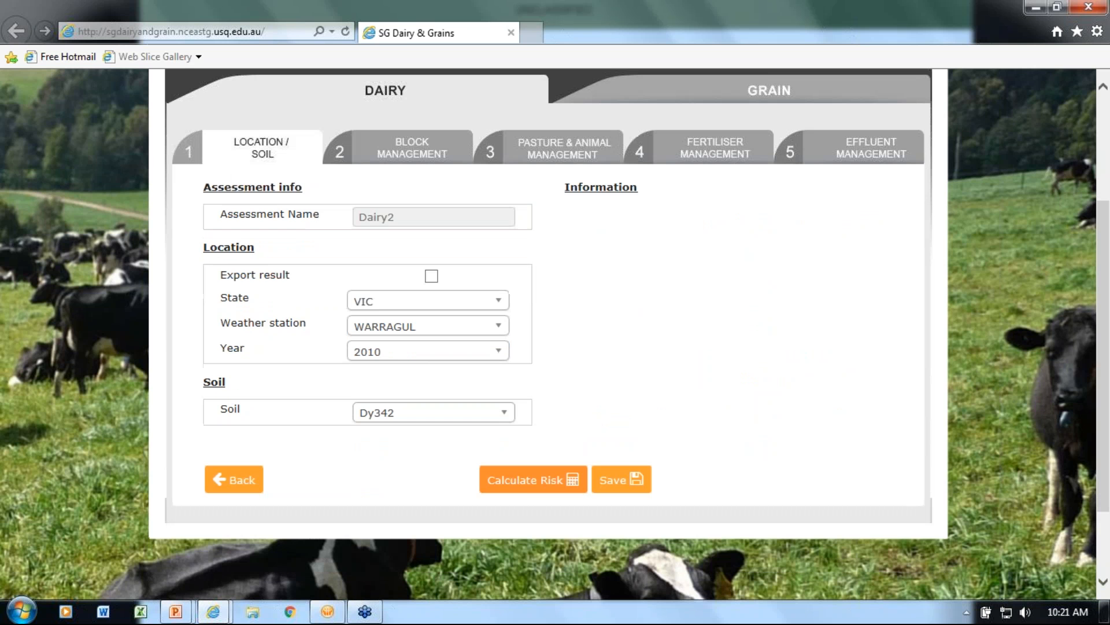
click(531, 489)
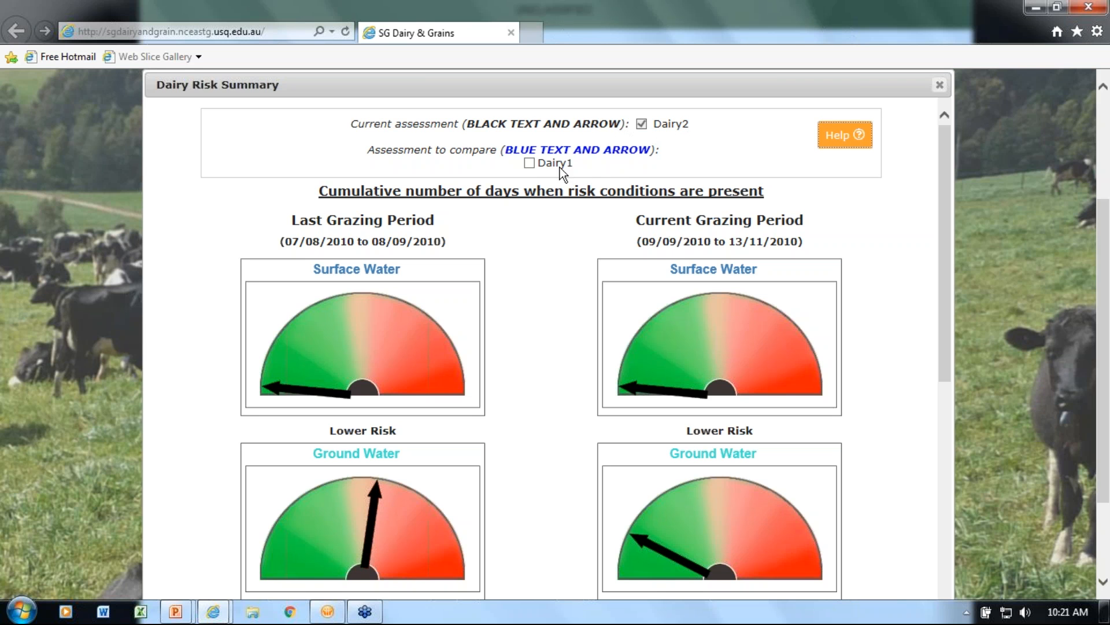
click(530, 163)
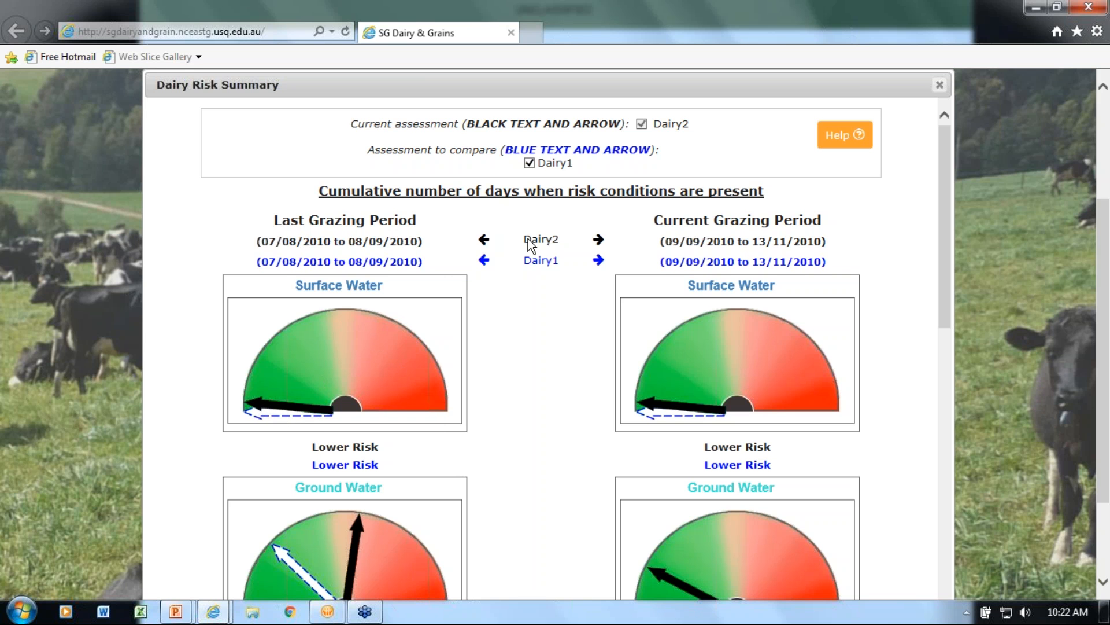
Compare the risk gauges, Daily Risk Assessment charts and Nitrogen Summary values of Dairy2 and Dairy1 for both grazing periods
scroll(527, 290, down, 2)
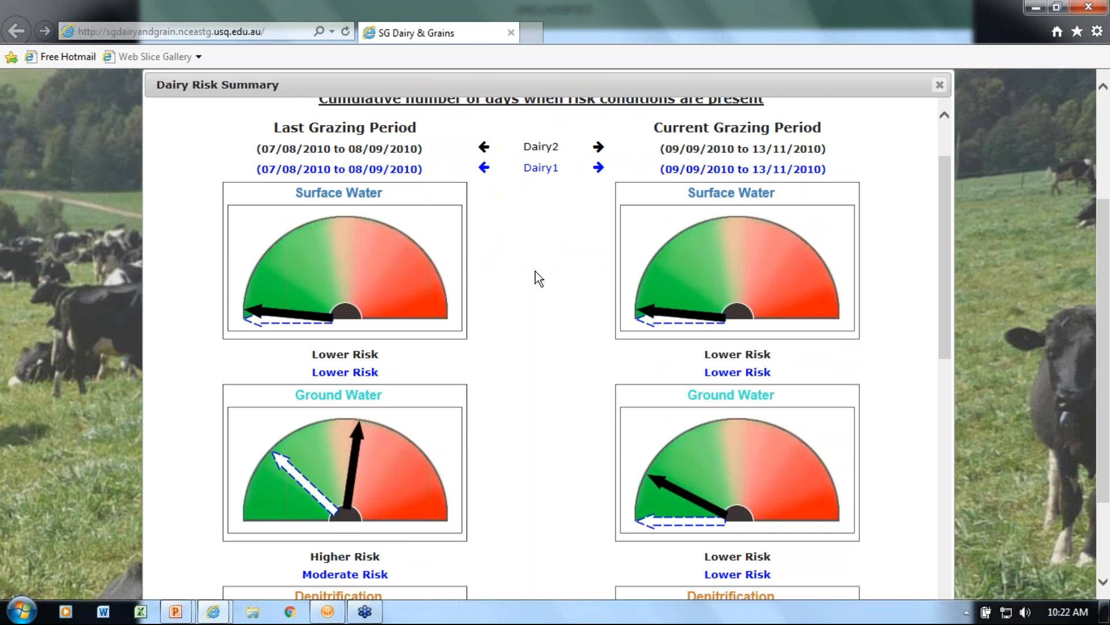
scroll(537, 277, down, 2)
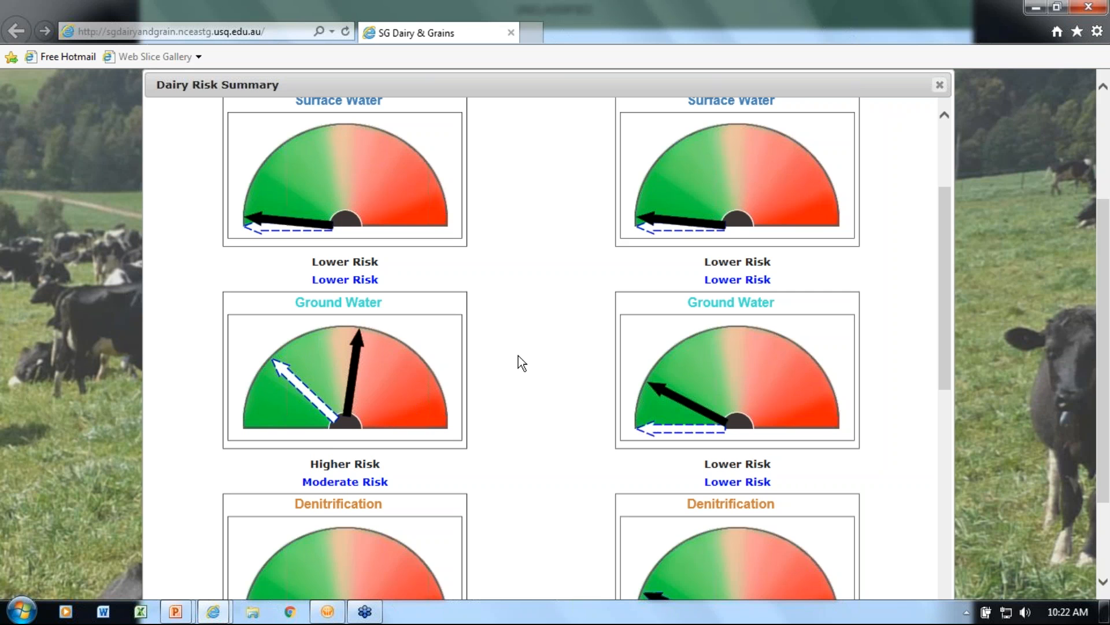
scroll(518, 355, down, 5)
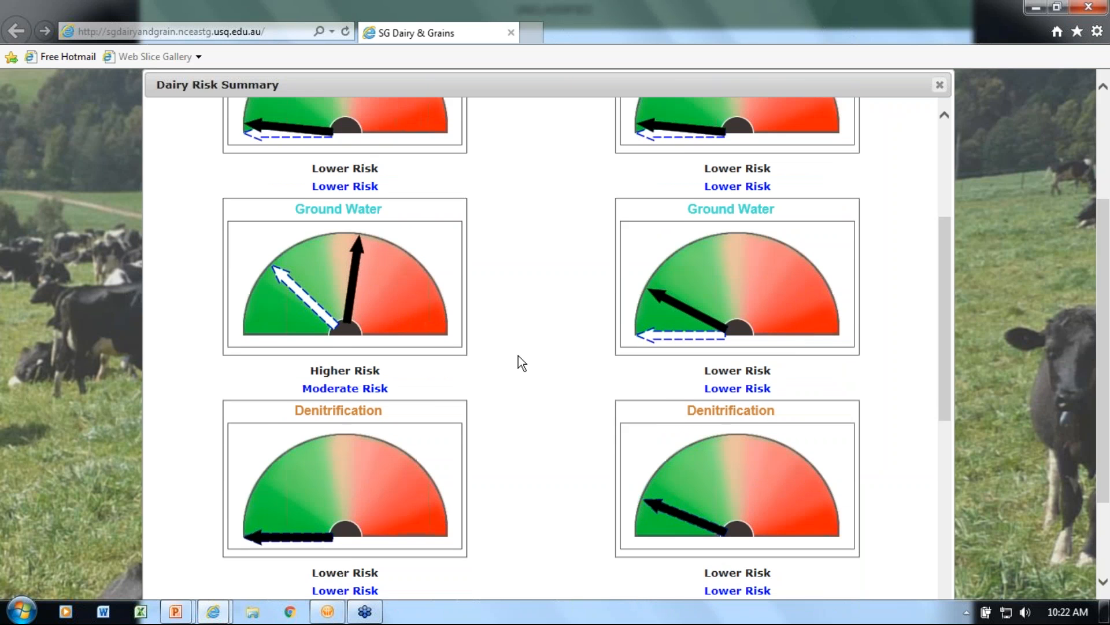
scroll(518, 355, down, 3)
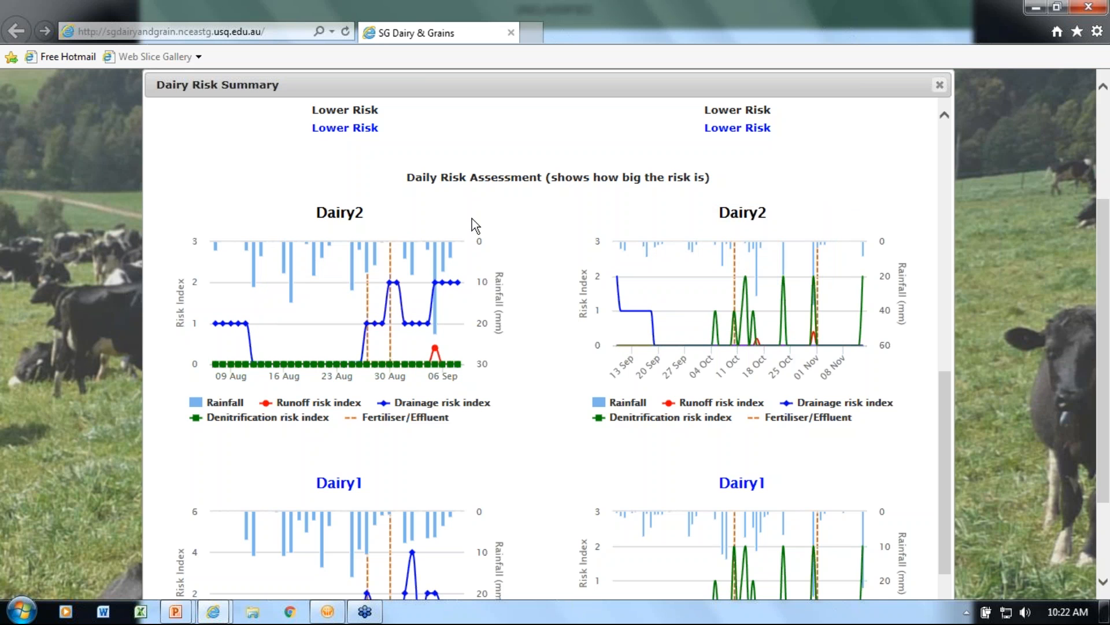
scroll(568, 224, down, 3)
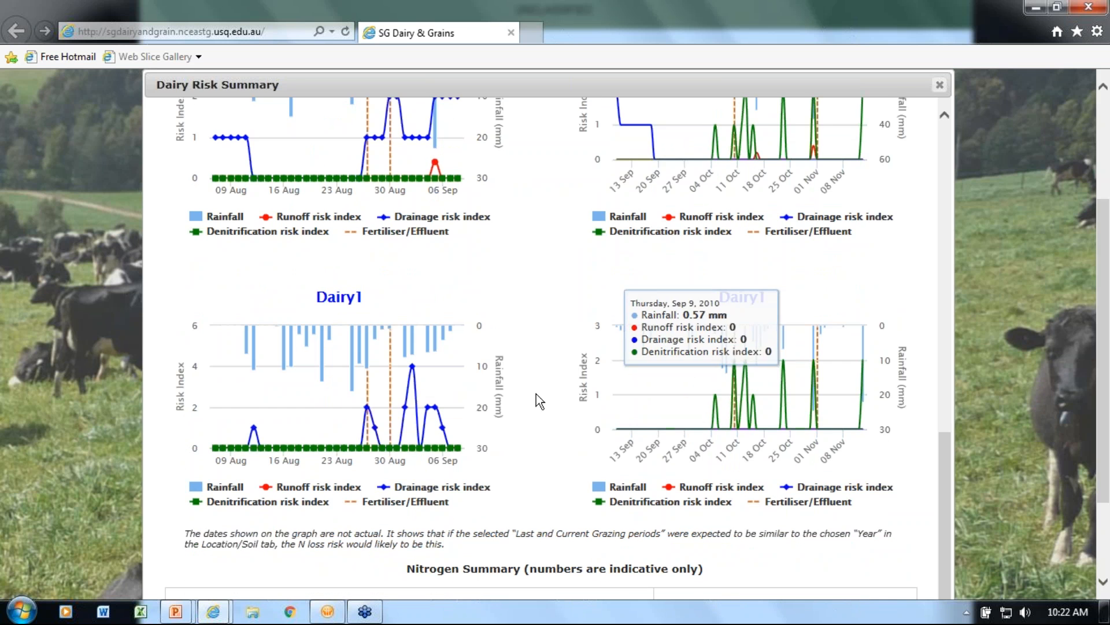
scroll(536, 394, down, 1)
scroll(537, 394, down, 3)
scroll(536, 399, down, 1)
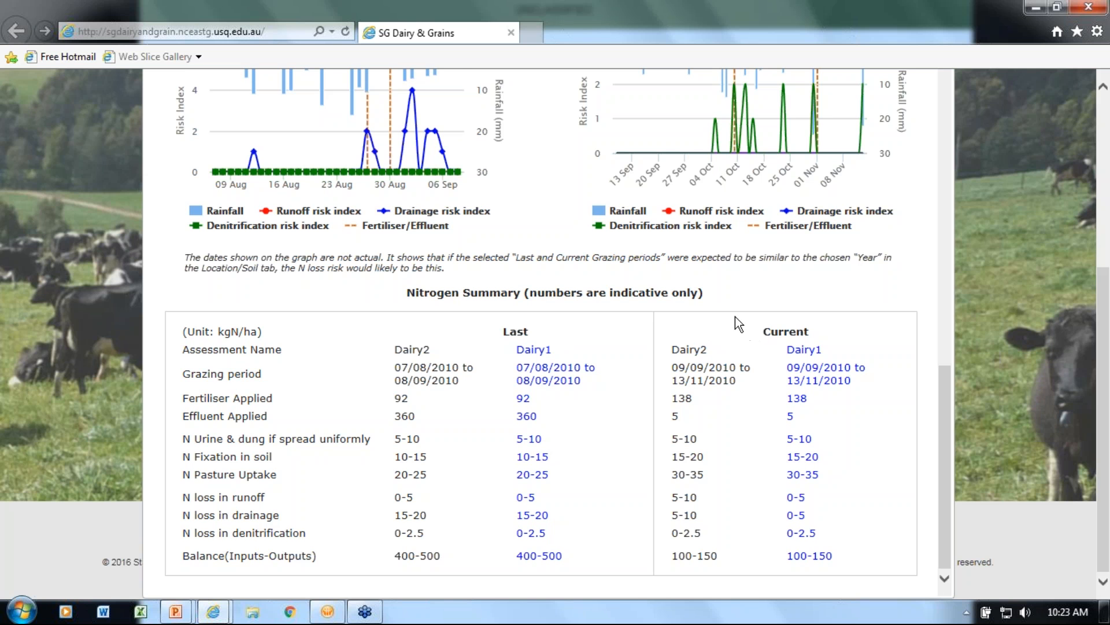
Close the Dairy Risk Summary and return to the location and soil settings of Dairy2
scroll(728, 314, up, 10)
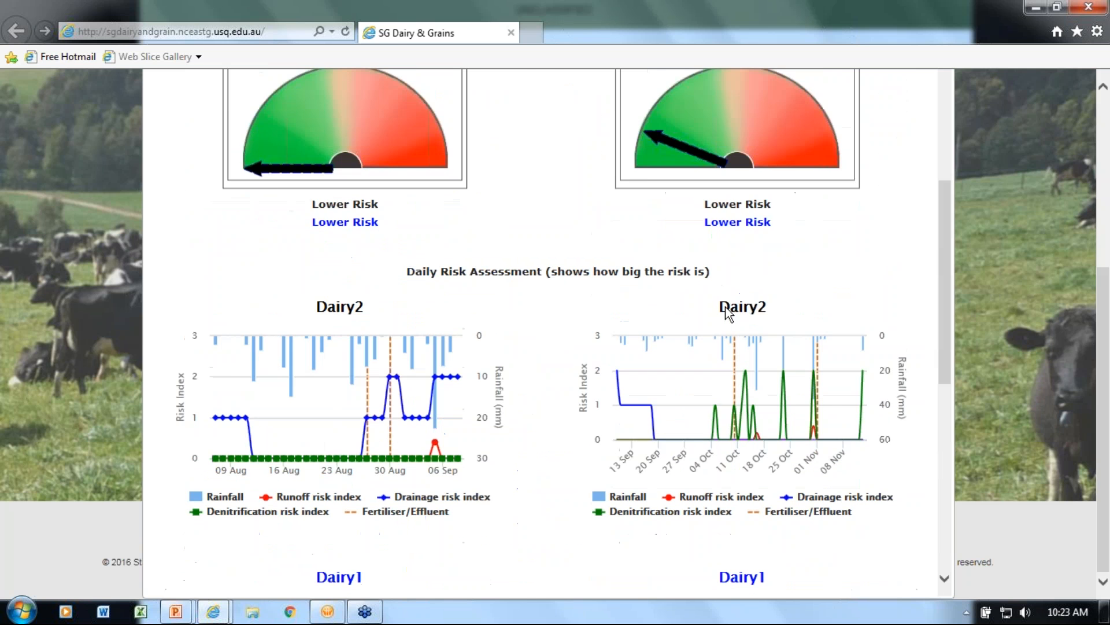
scroll(727, 308, up, 7)
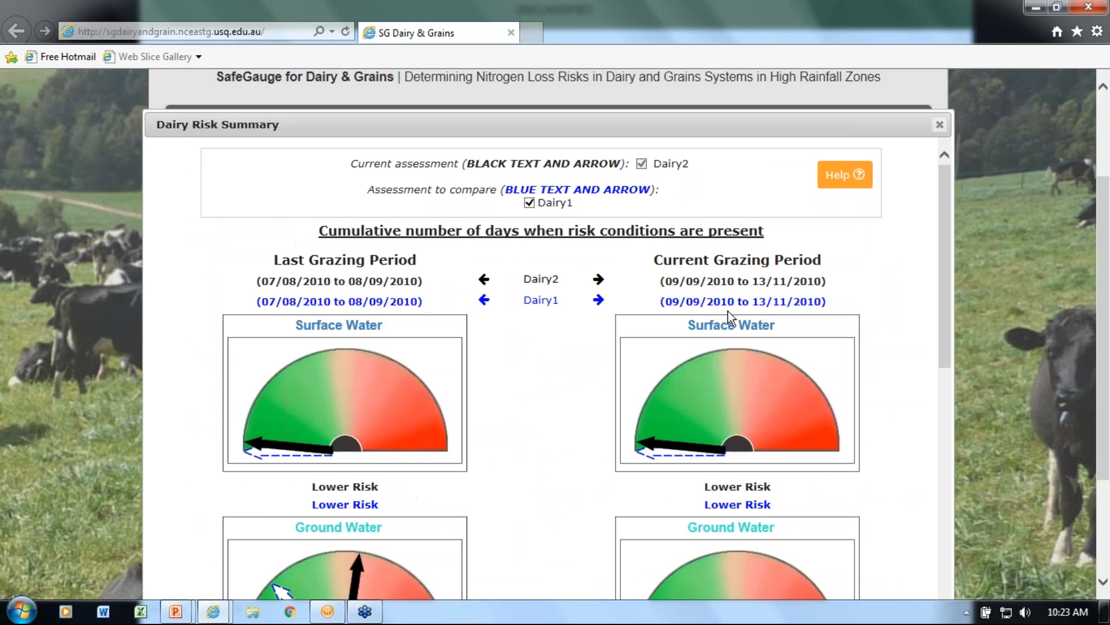
scroll(728, 311, up, 2)
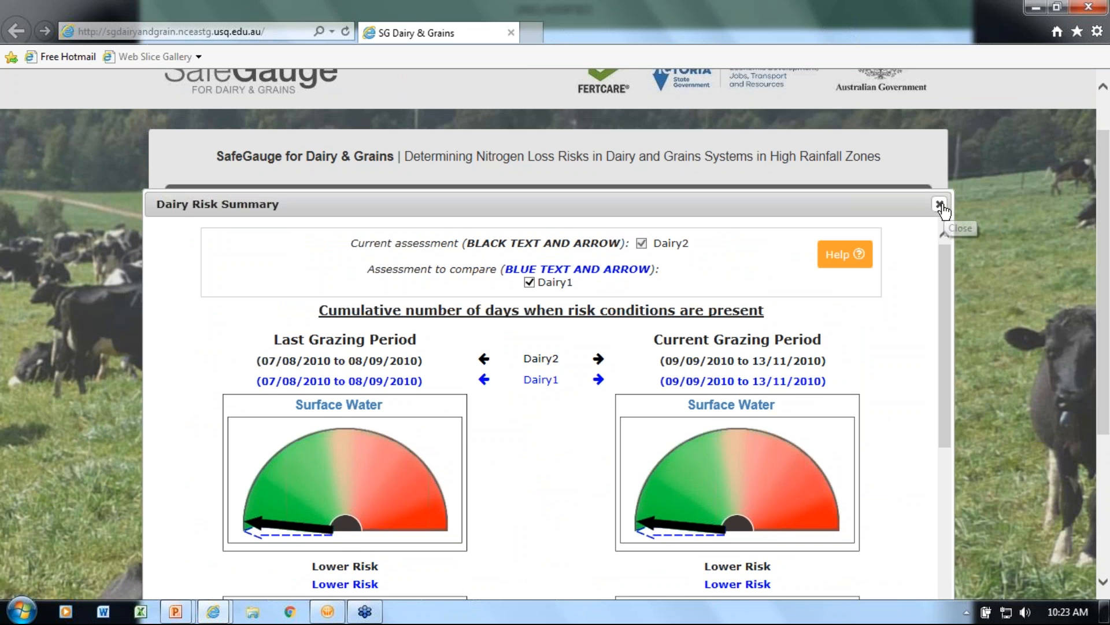
scroll(941, 209, down, 1)
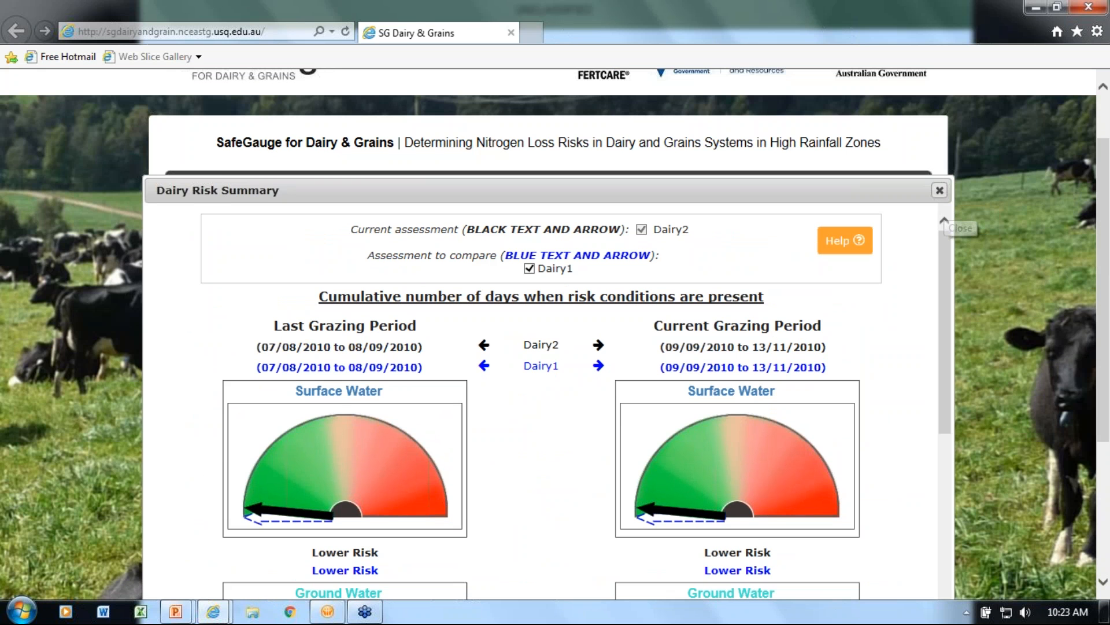
click(940, 190)
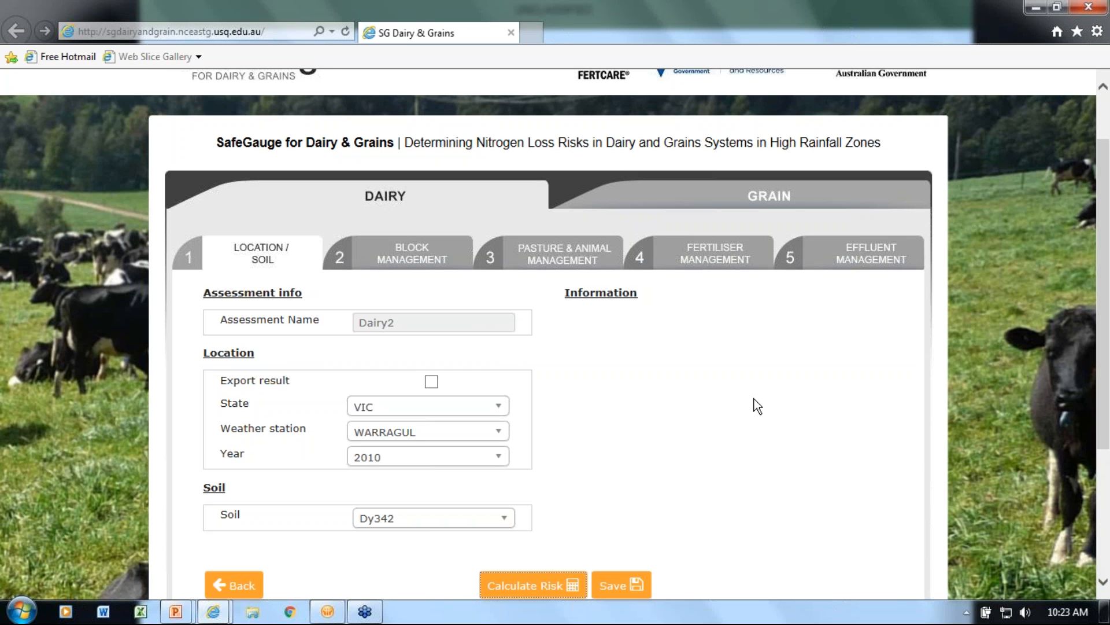
scroll(755, 398, down, 2)
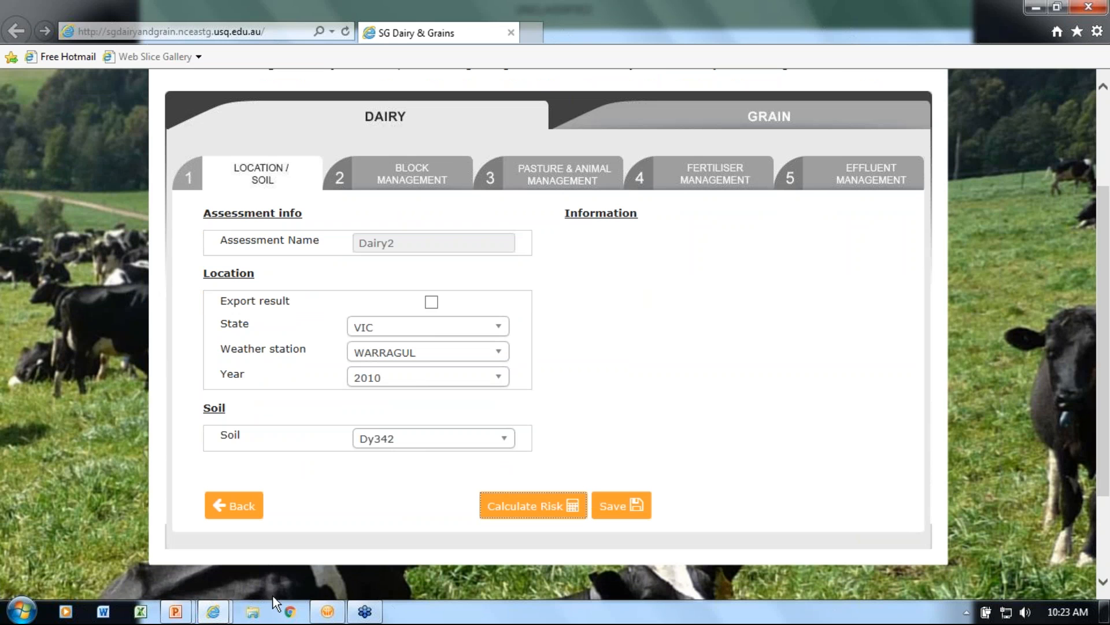
Switch to the SafeGauge Dairy & Grains presentation in PowerPoint and show slide 6 with the contact details
mouse_move(175, 616)
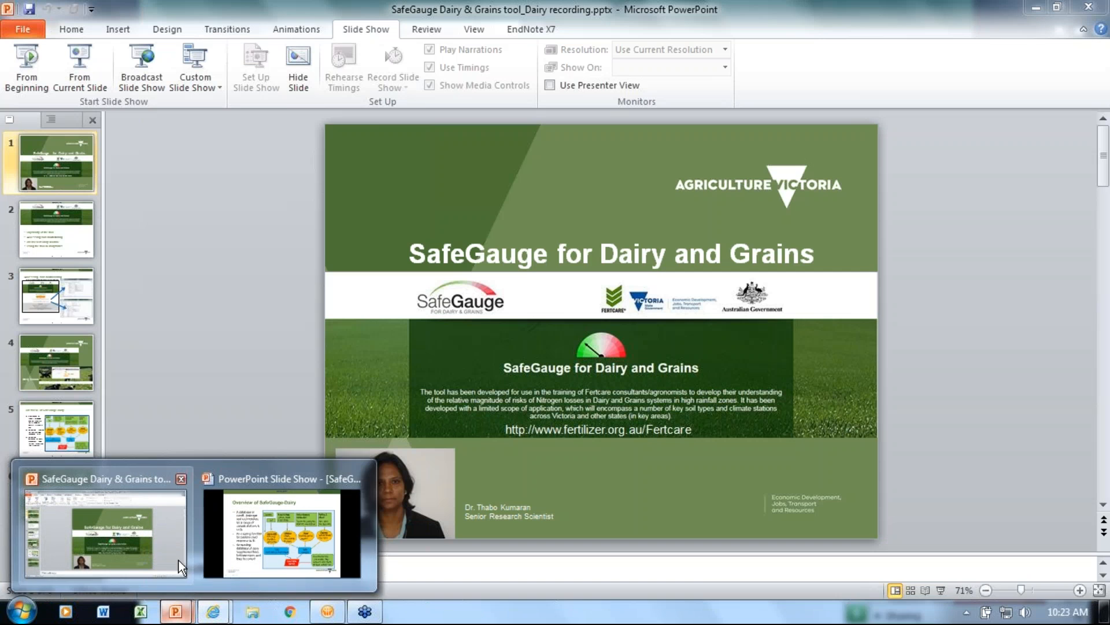
click(181, 566)
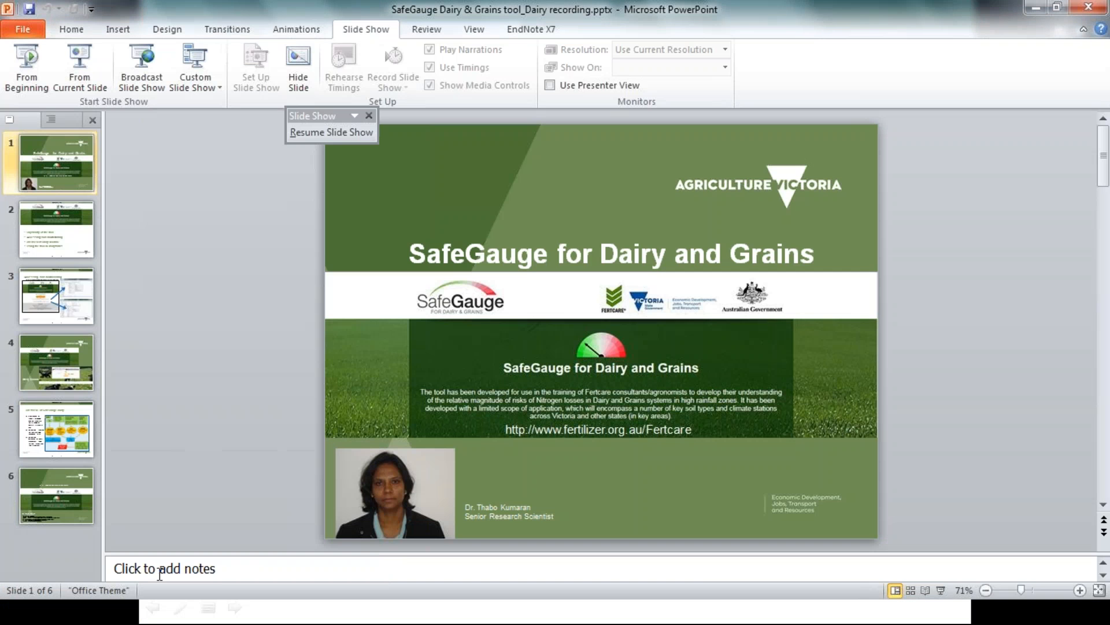
click(72, 509)
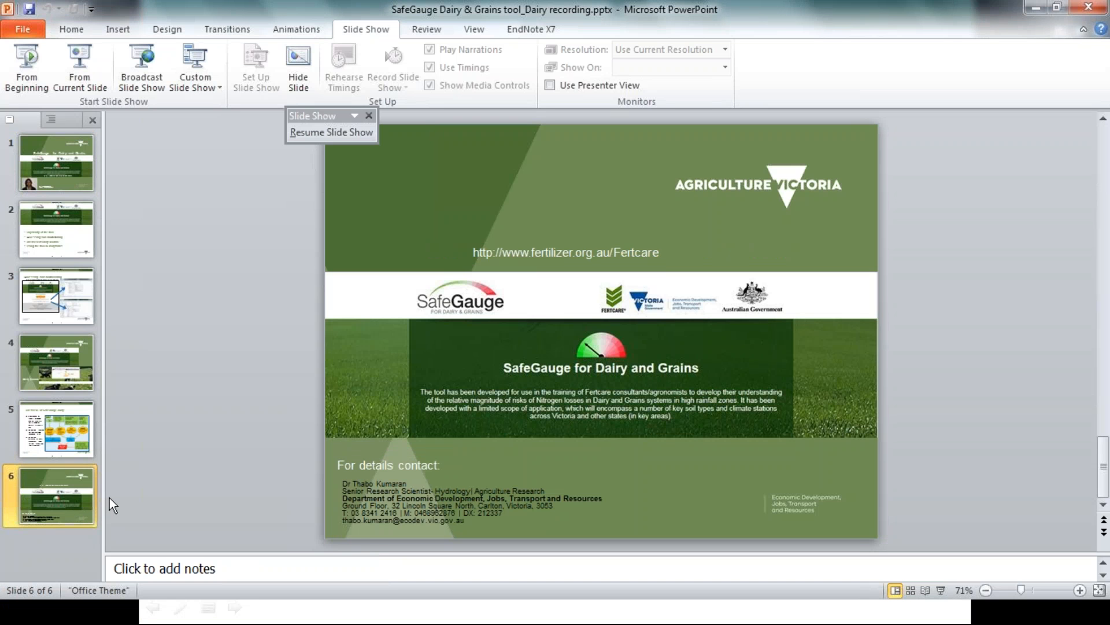